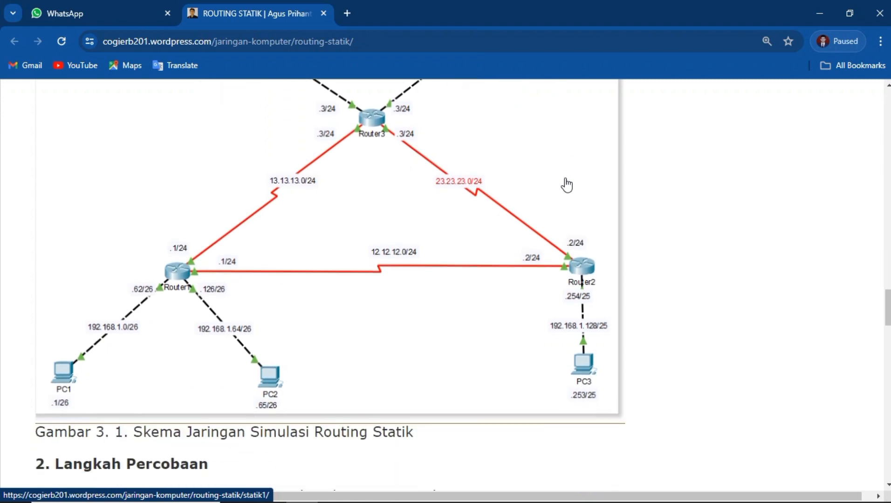
# Read the static routing lab's network diagram, routing tables for Routers 1 to 3, packet simulation scenarios and assignment.
pyautogui.scroll(-5, 567, 186)
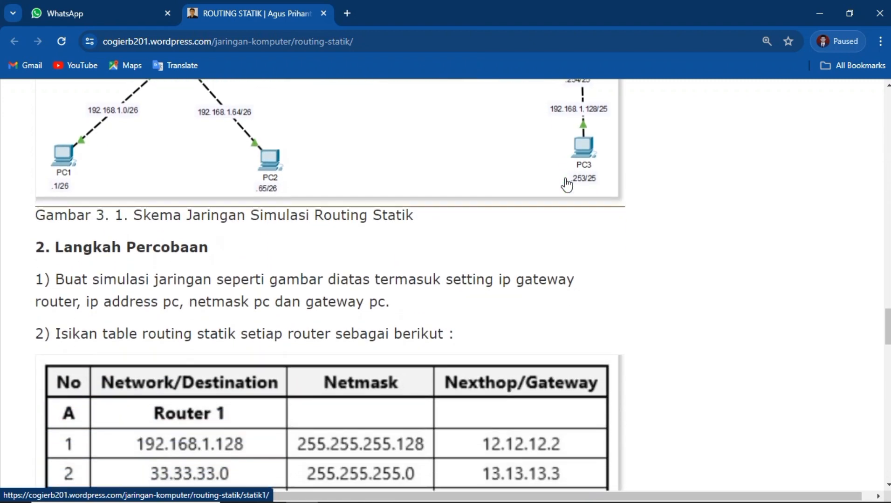
pyautogui.scroll(-1, 567, 179)
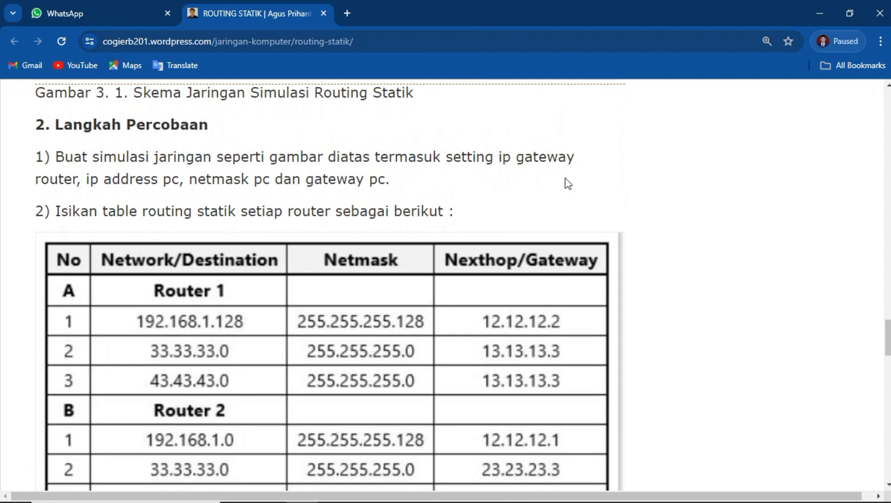
pyautogui.scroll(-4, 568, 184)
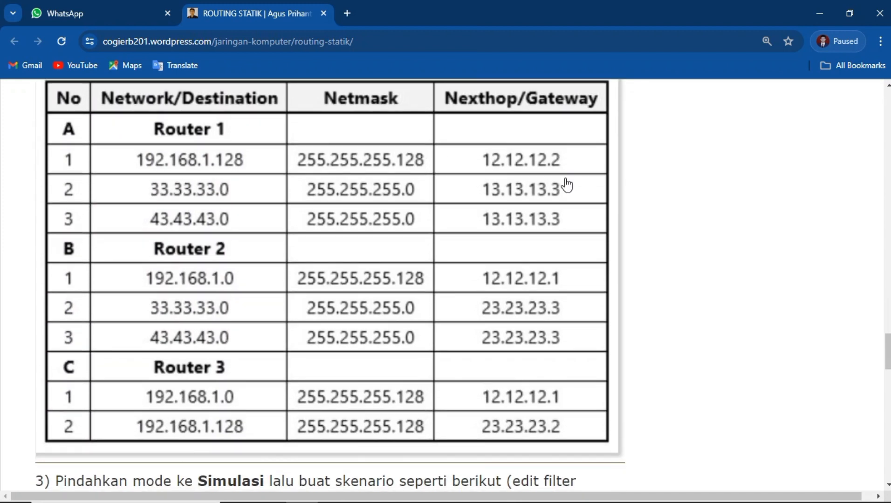
pyautogui.scroll(-3, 567, 184)
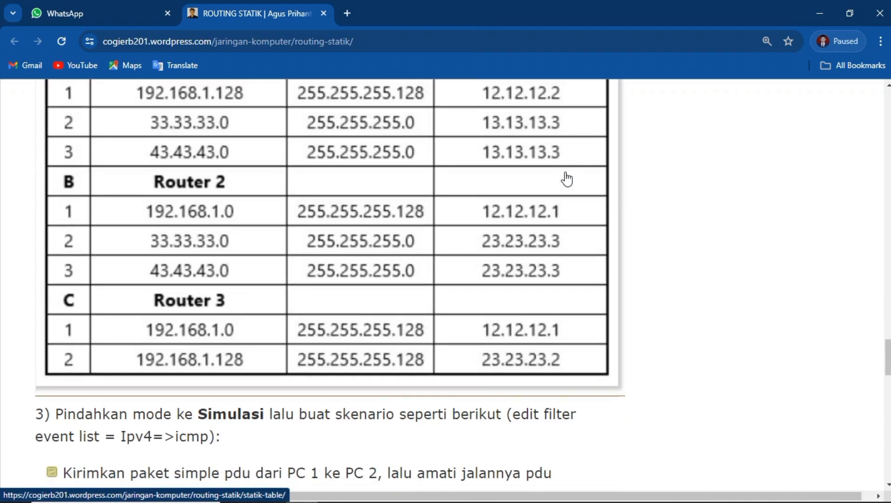
pyautogui.scroll(-3, 567, 180)
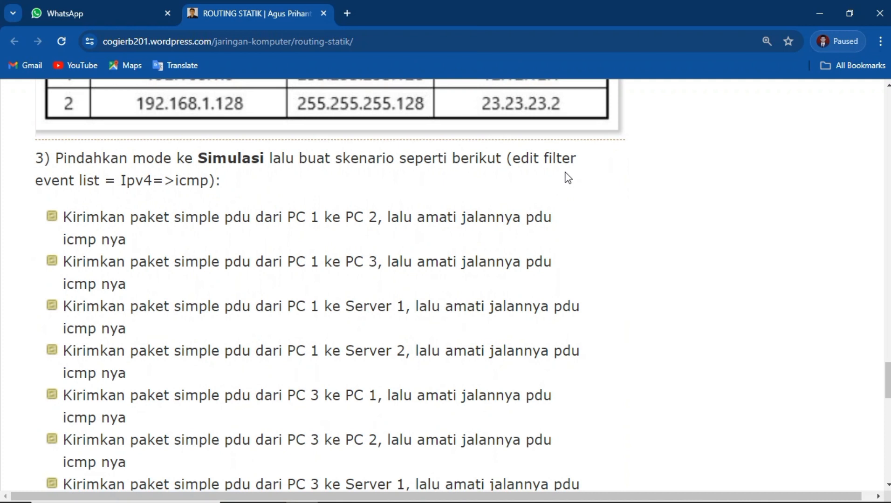
pyautogui.scroll(-5, 568, 177)
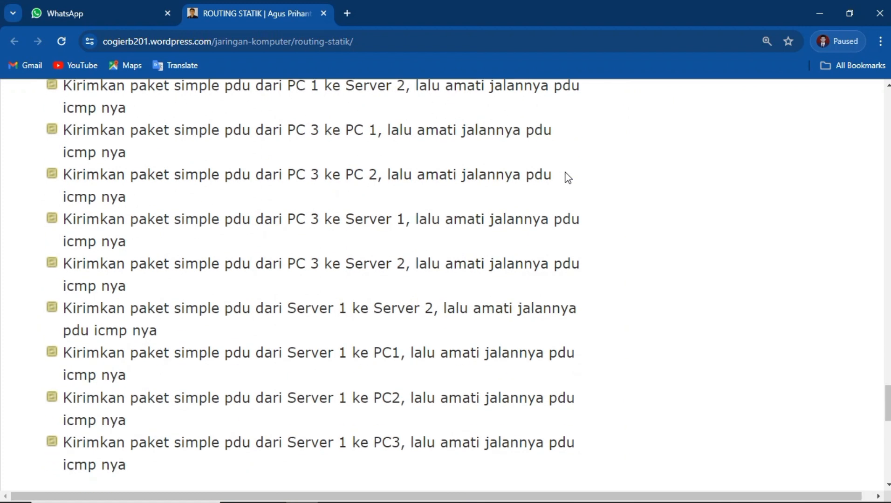
pyautogui.scroll(-4, 567, 177)
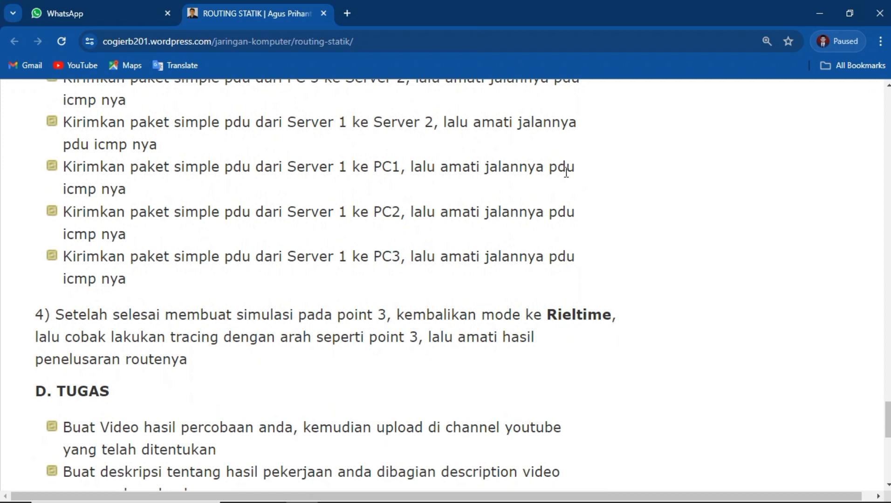
pyautogui.scroll(-3, 566, 172)
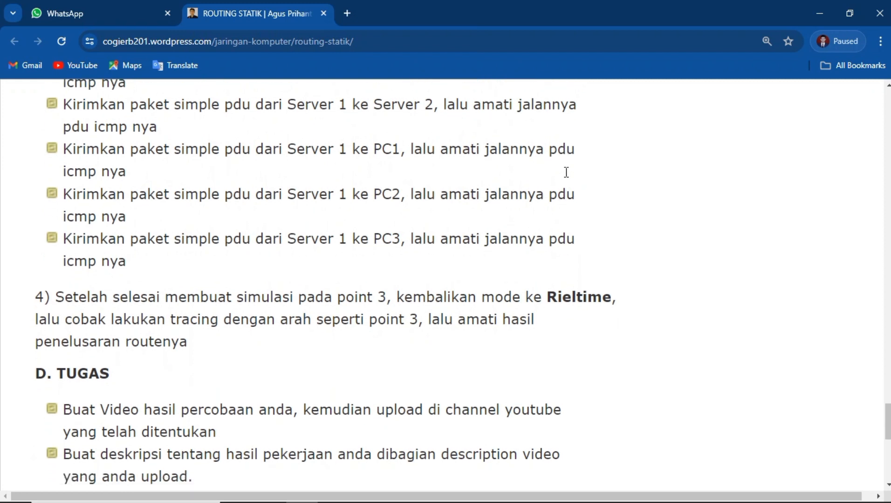
pyautogui.scroll(1, 566, 172)
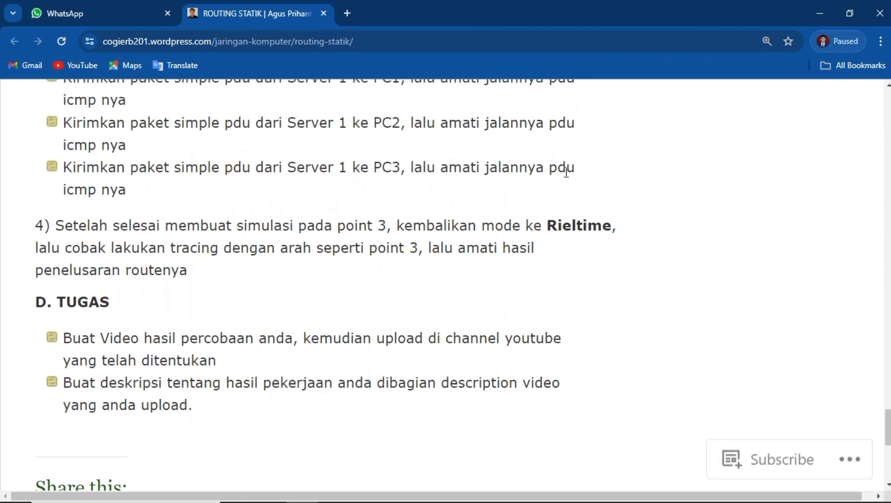
pyautogui.scroll(1, 566, 172)
pyautogui.scroll(2, 568, 178)
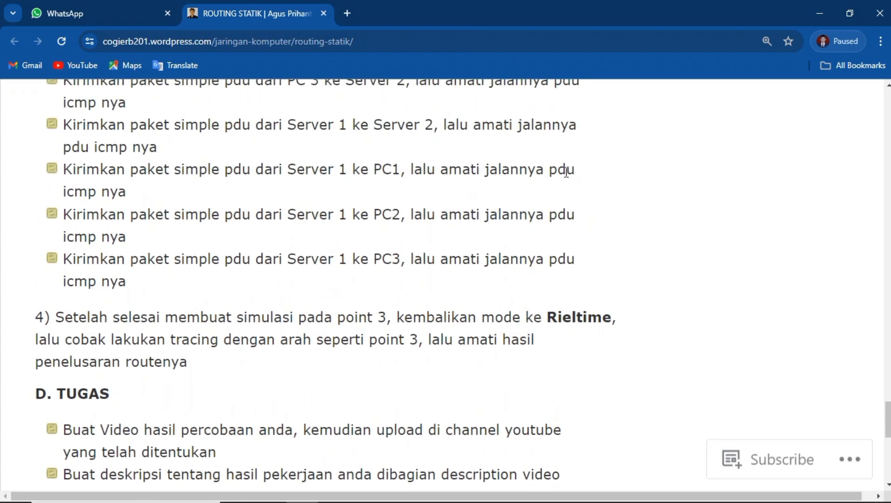
pyautogui.scroll(12, 567, 176)
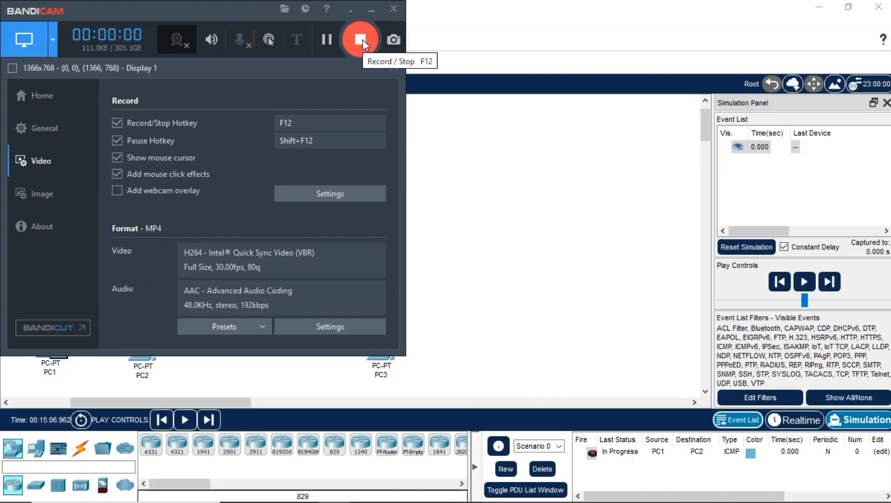
# Switch to Cisco Packet Tracer and delete Scenario 0's pending ICMP packet from PC1 to PC2.
pyautogui.click(371, 10)
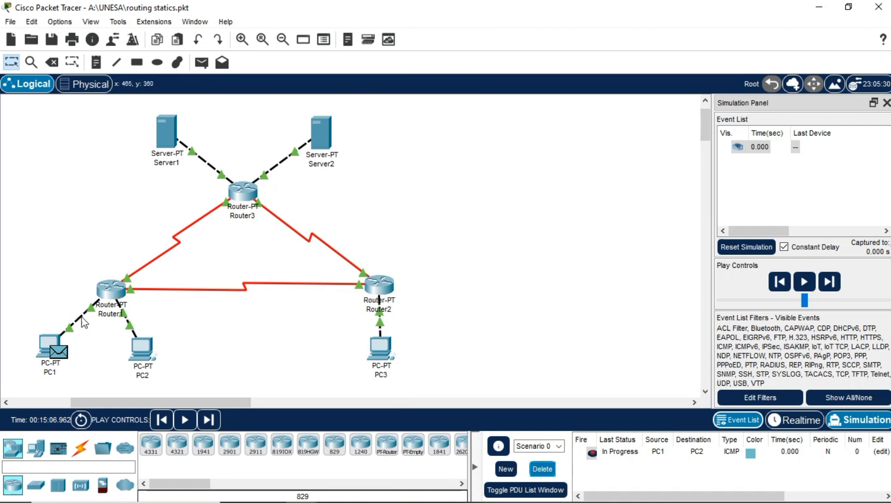
pyautogui.click(541, 470)
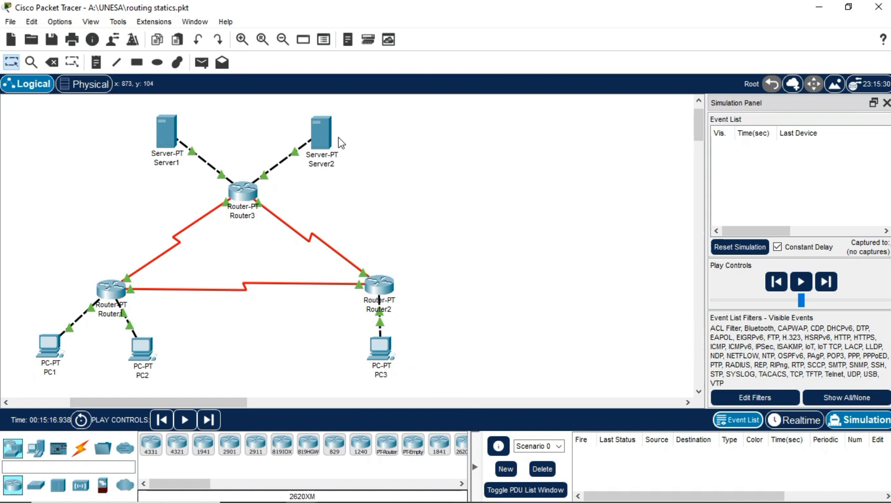
# Review the IPv4 address, subnet mask and default gateway in the IP configuration of PC1, PC2 and PC3.
pyautogui.click(50, 338)
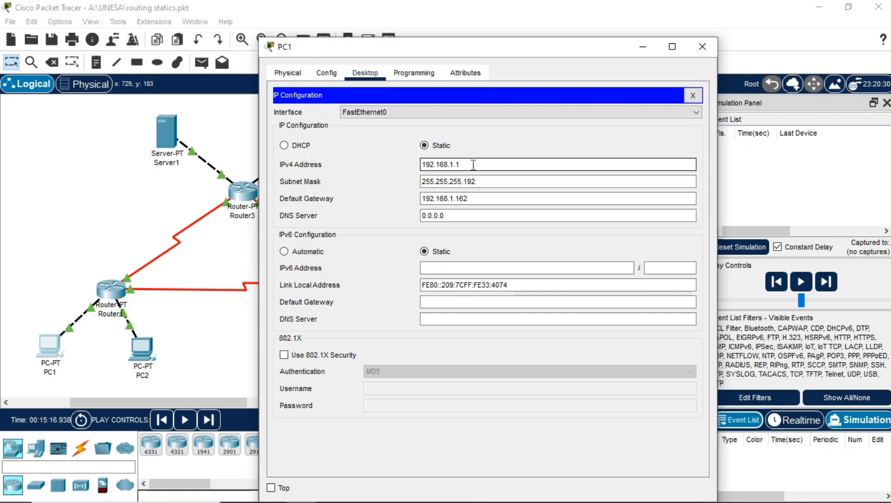
pyautogui.click(135, 205)
pyautogui.click(141, 347)
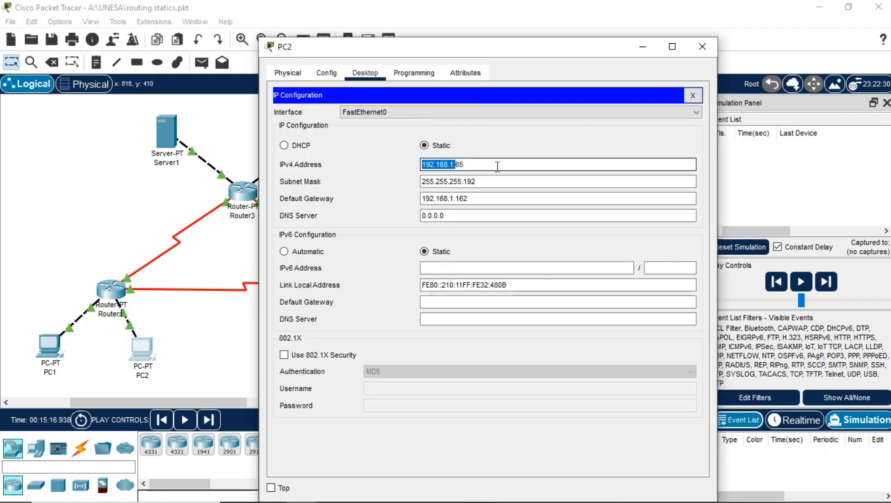
pyautogui.click(498, 166)
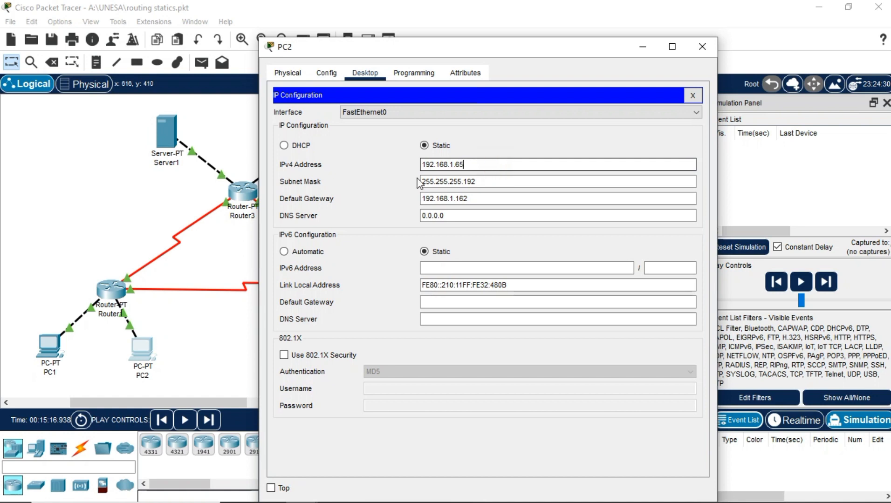
pyautogui.click(200, 341)
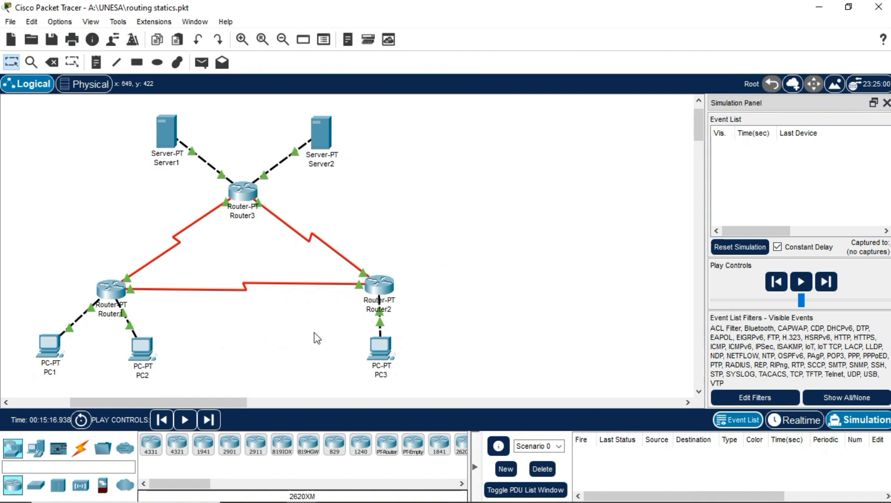
pyautogui.click(380, 345)
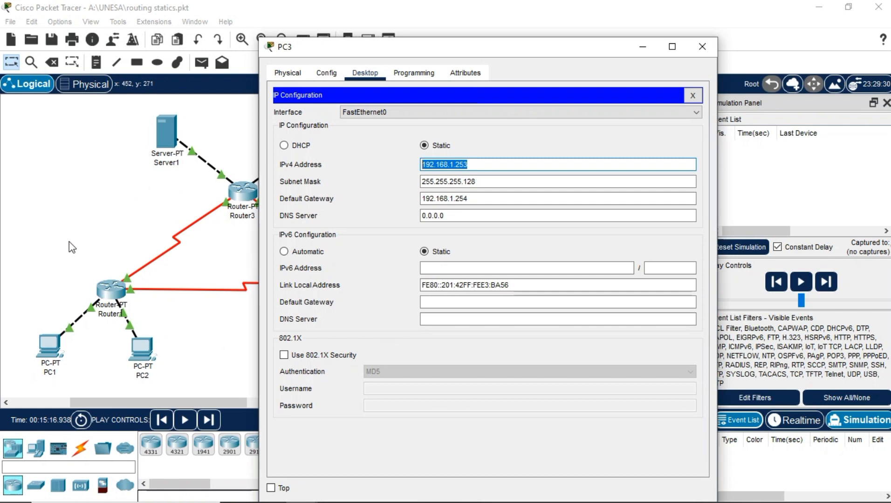
# Review Router1's IP settings on Serial2/0, Serial3/0, FastEthernet0/0 and FastEthernet1/0, then close its configuration.
pyautogui.click(108, 293)
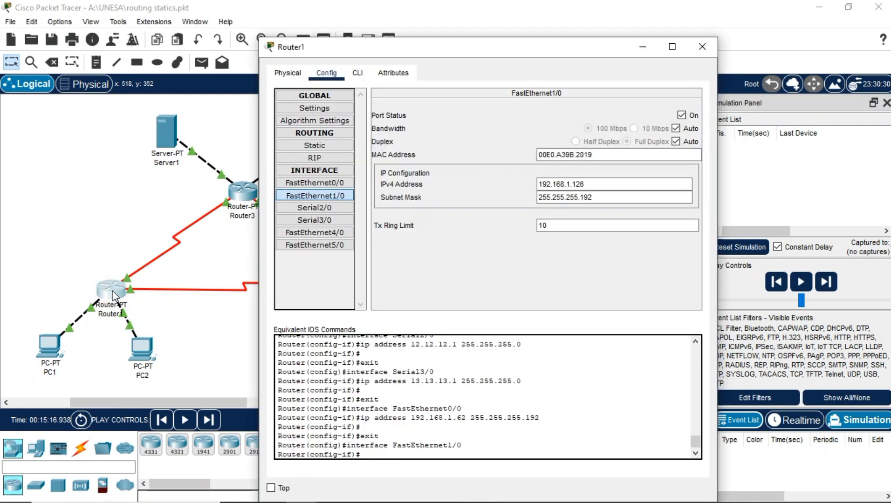
pyautogui.click(326, 208)
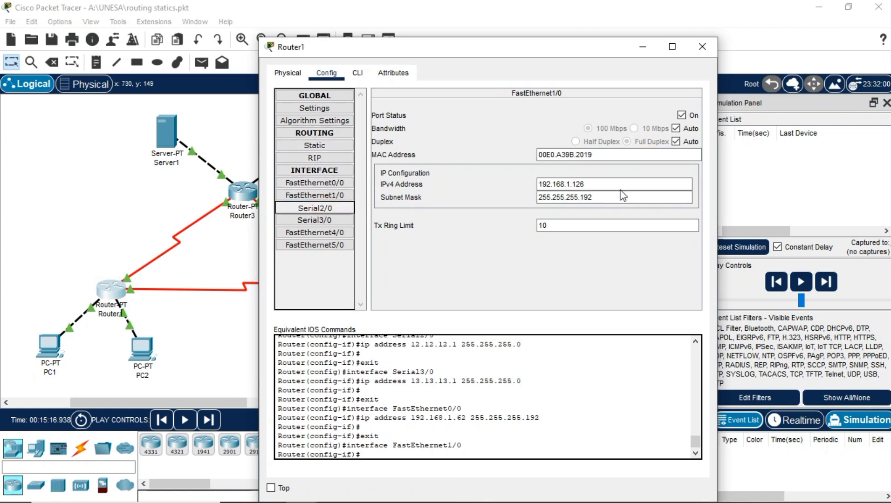
pyautogui.click(319, 208)
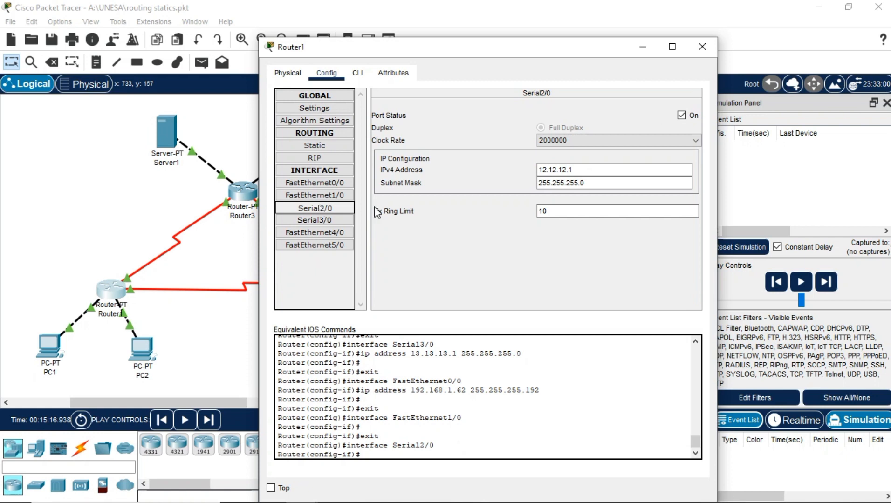
pyautogui.click(583, 171)
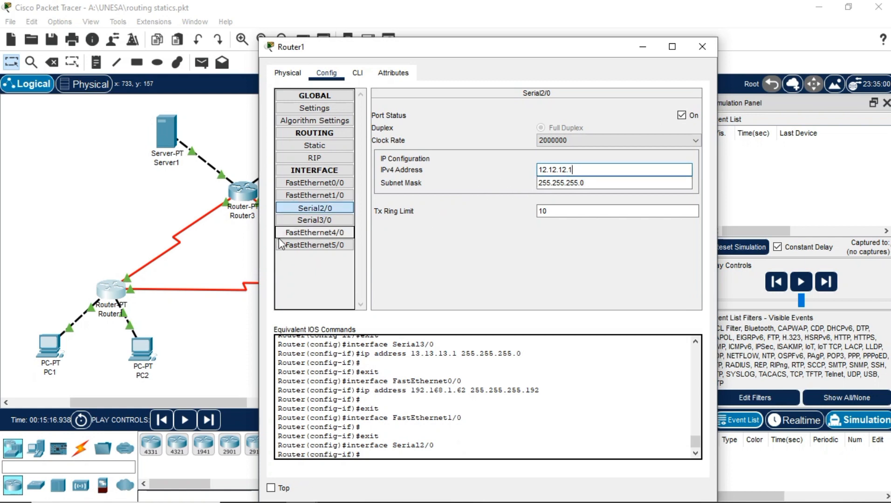
pyautogui.click(343, 222)
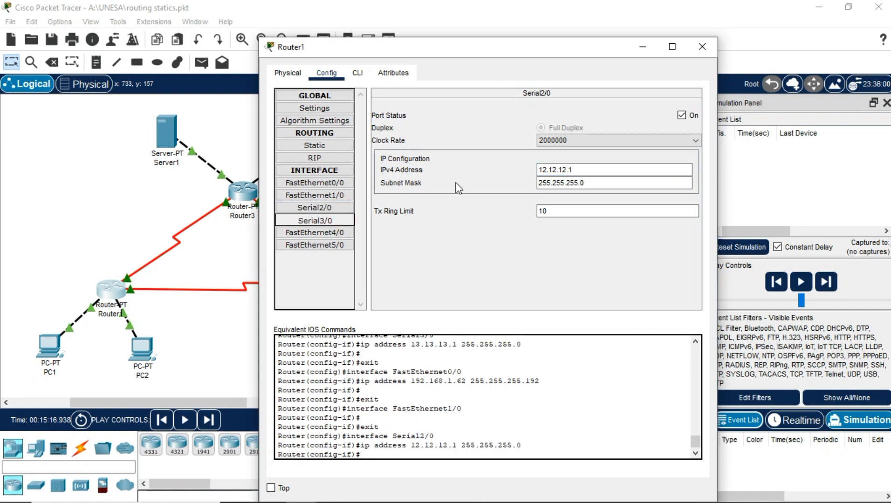
pyautogui.click(578, 171)
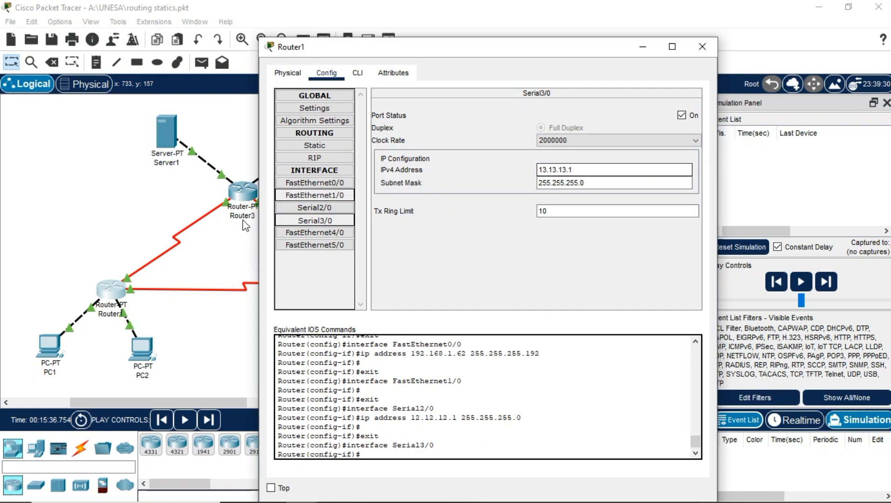
pyautogui.click(300, 184)
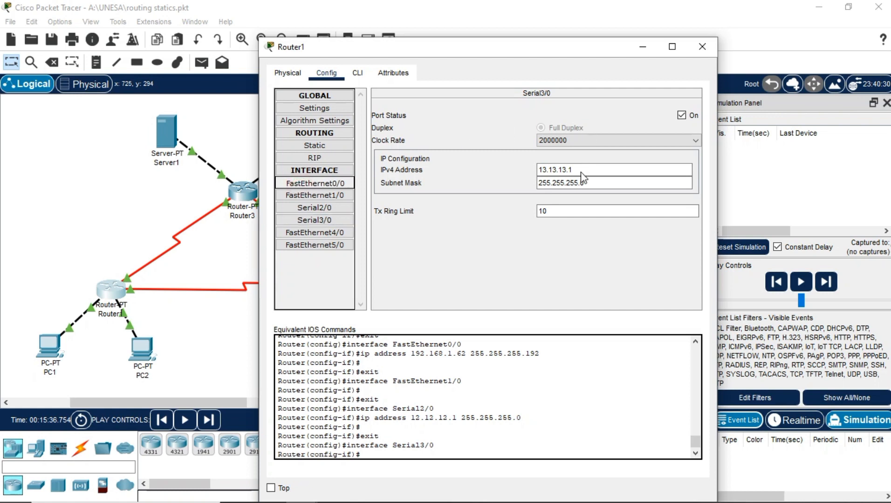
pyautogui.click(590, 184)
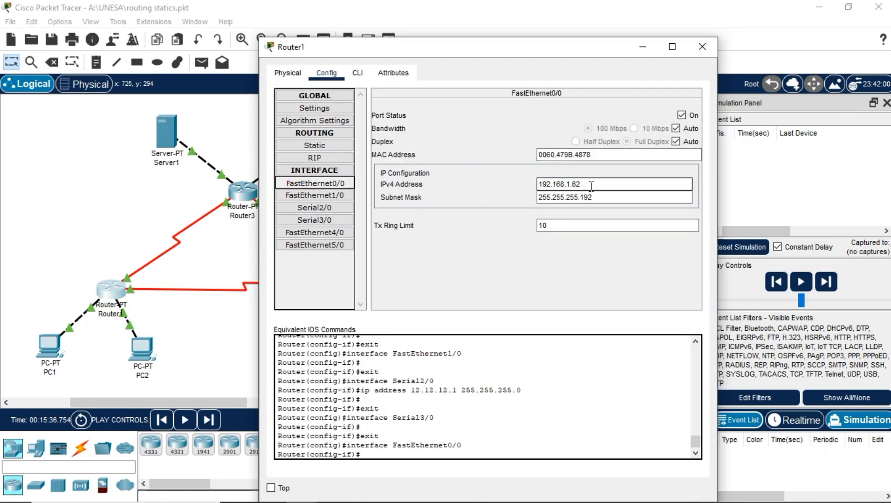
pyautogui.click(332, 196)
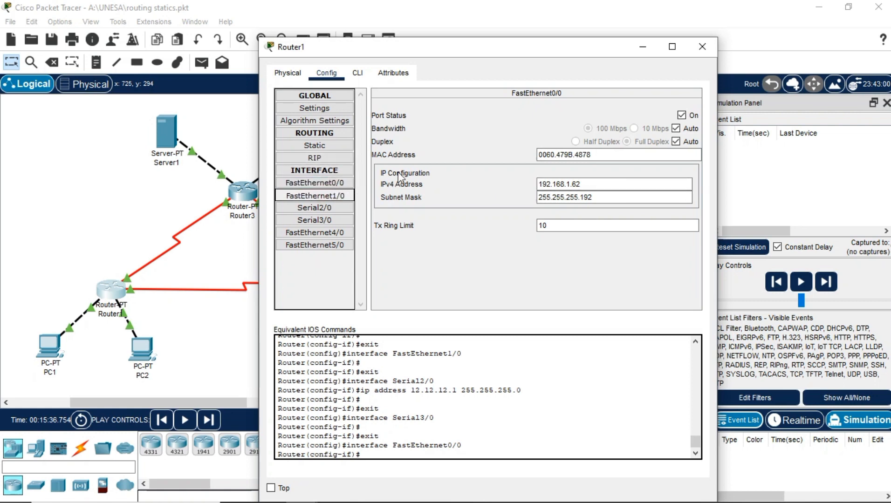
pyautogui.click(610, 181)
pyautogui.click(211, 146)
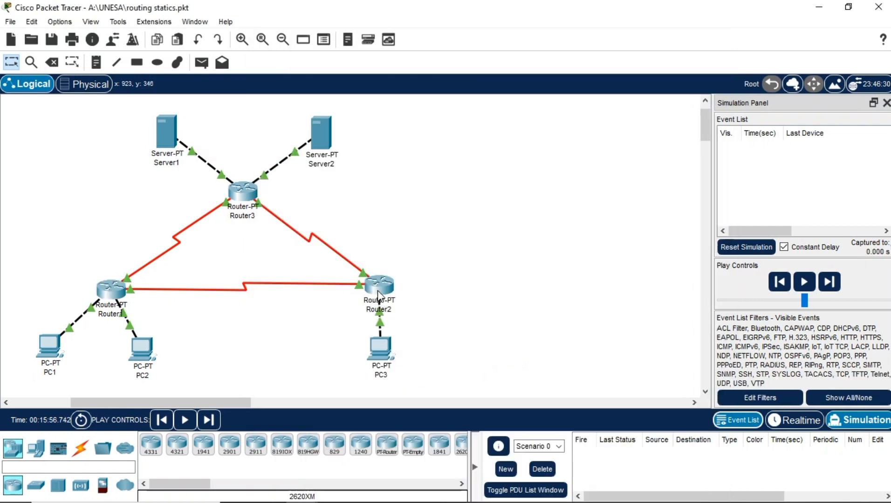
# Review Router2's IP settings on Serial2/0, Serial3/0 and FastEthernet0/0, and close its configuration.
pyautogui.moveTo(377, 290)
pyautogui.click(379, 285)
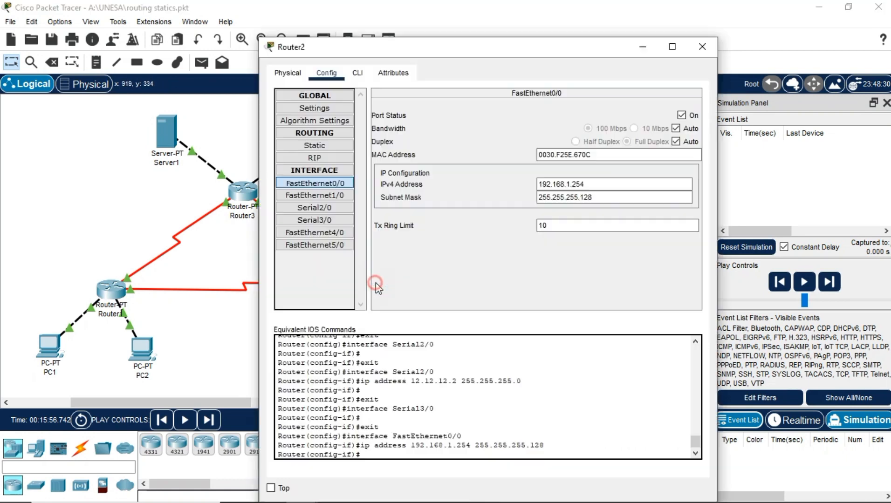
pyautogui.click(335, 208)
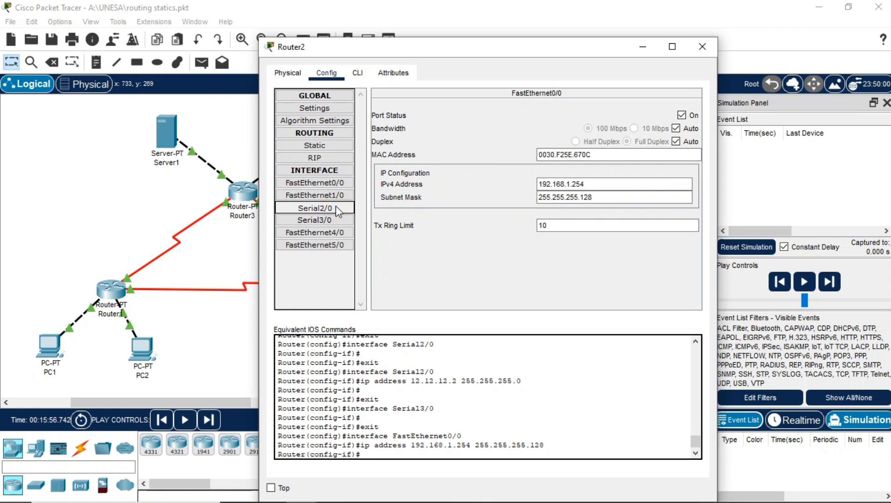
pyautogui.click(578, 170)
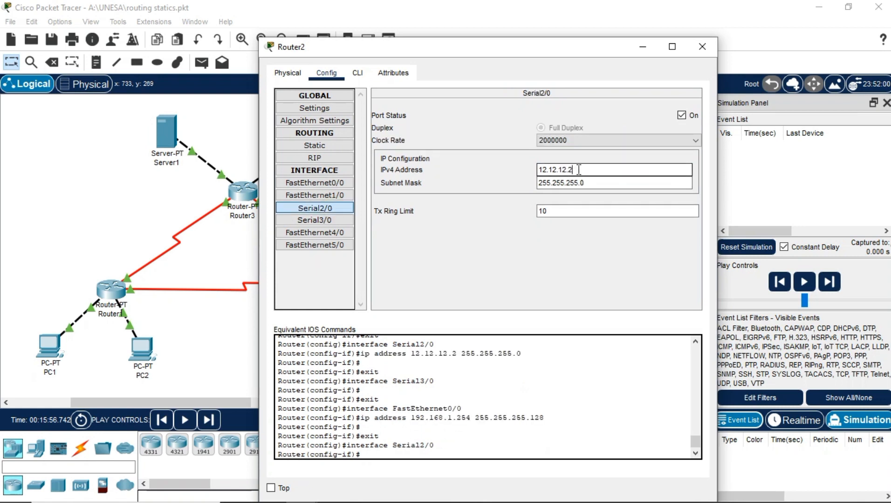
pyautogui.click(346, 220)
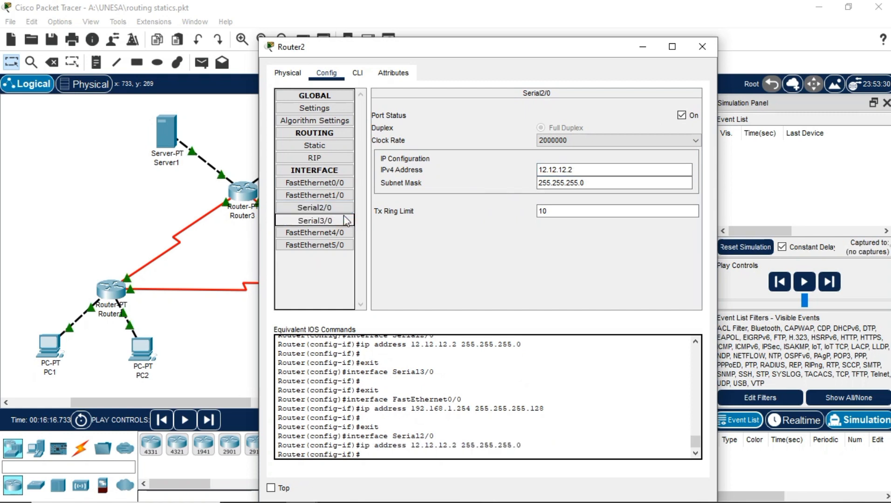
pyautogui.click(347, 220)
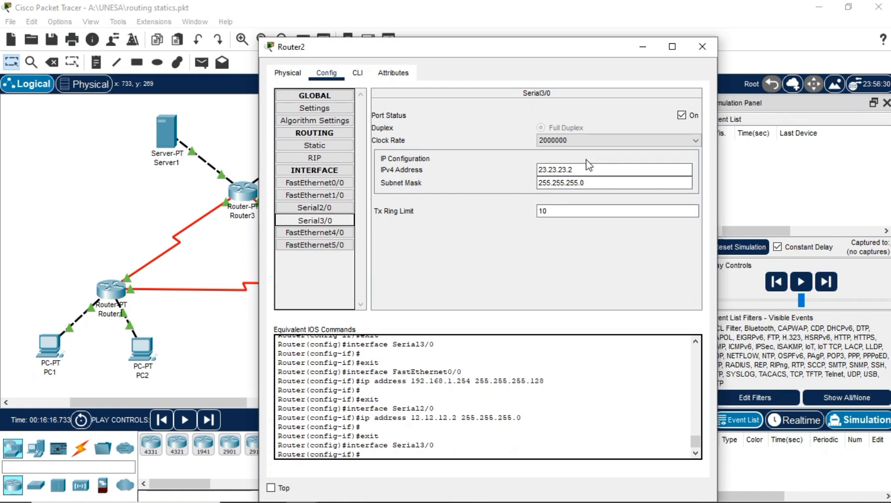
pyautogui.click(297, 184)
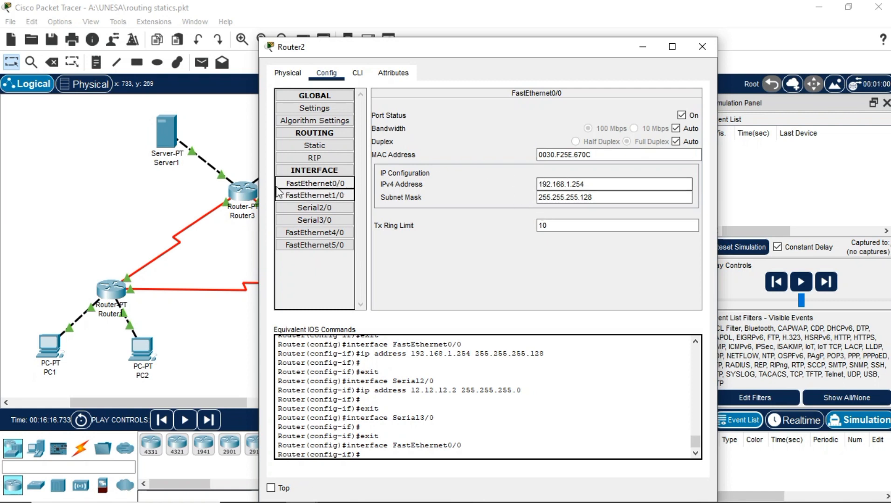
pyautogui.click(205, 196)
# Review Router3's IP settings on Serial2/0, Serial3/0, FastEthernet0/0 and FastEthernet1/0, then return to the network topology.
pyautogui.click(242, 197)
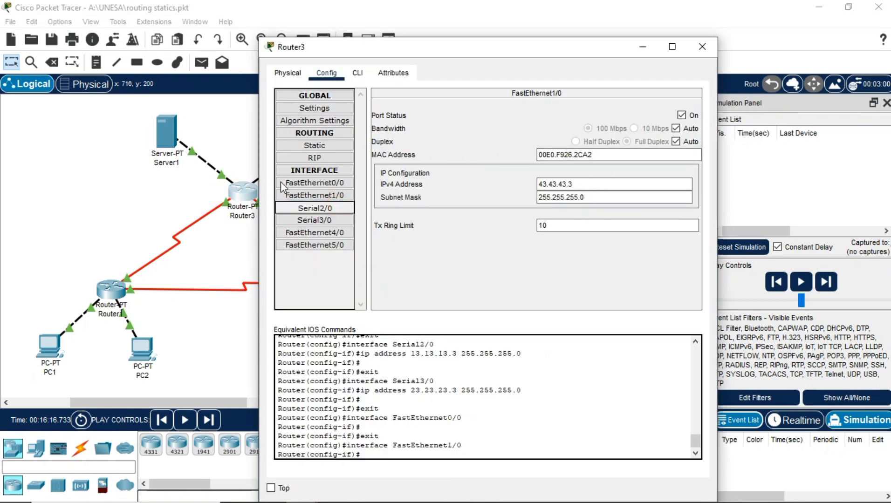
pyautogui.click(318, 208)
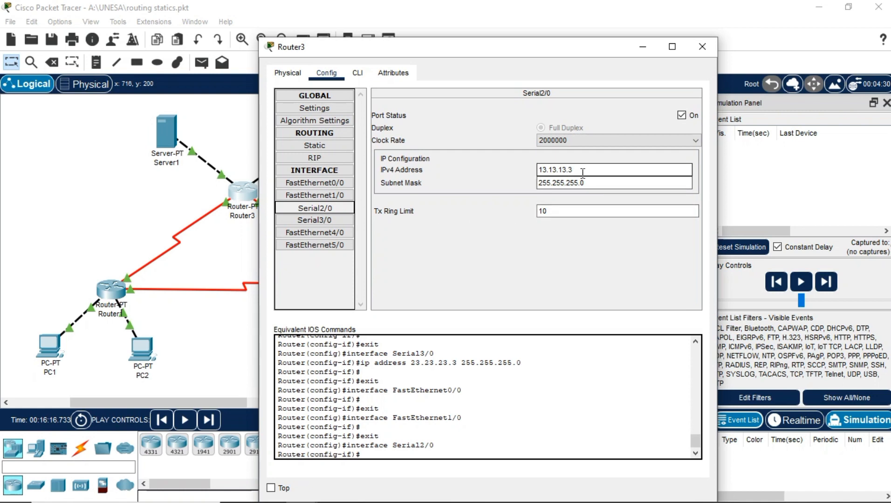
pyautogui.moveTo(588, 170); pyautogui.dragTo(549, 170)
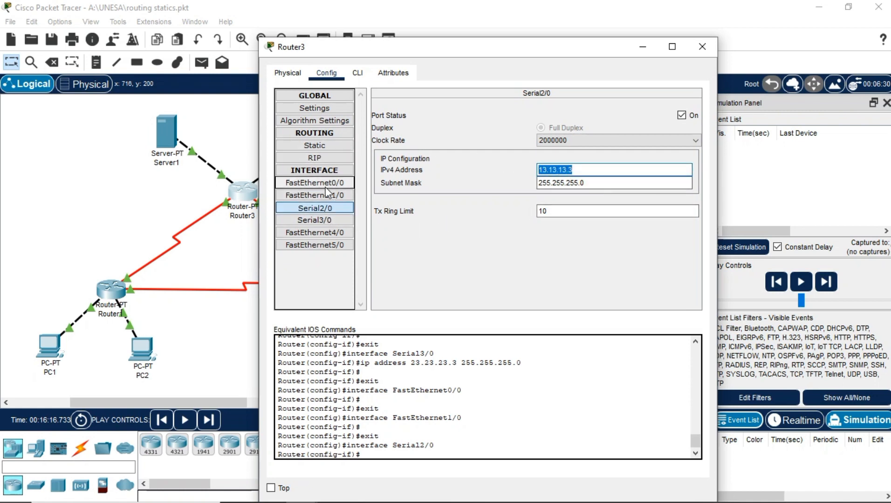
pyautogui.click(315, 220)
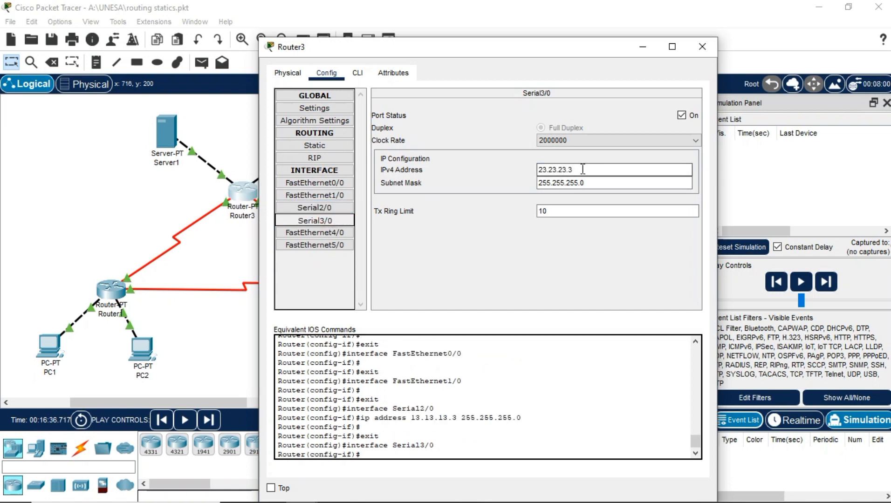
pyautogui.click(311, 186)
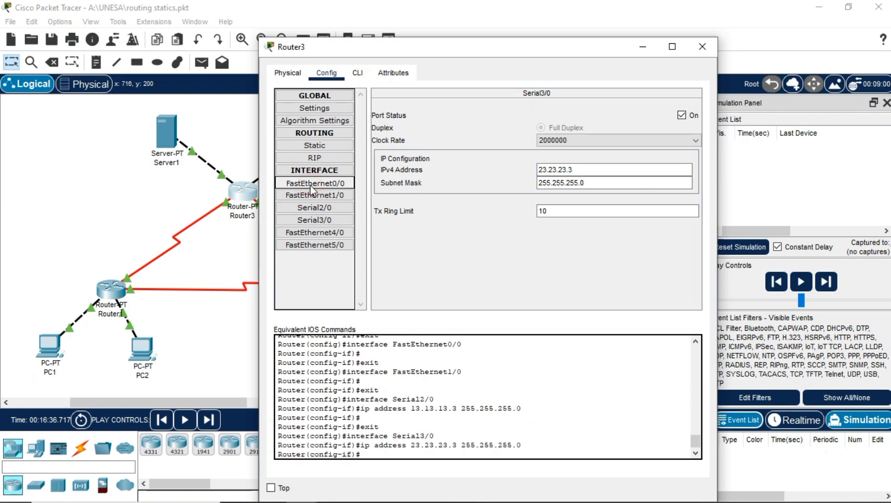
pyautogui.click(583, 184)
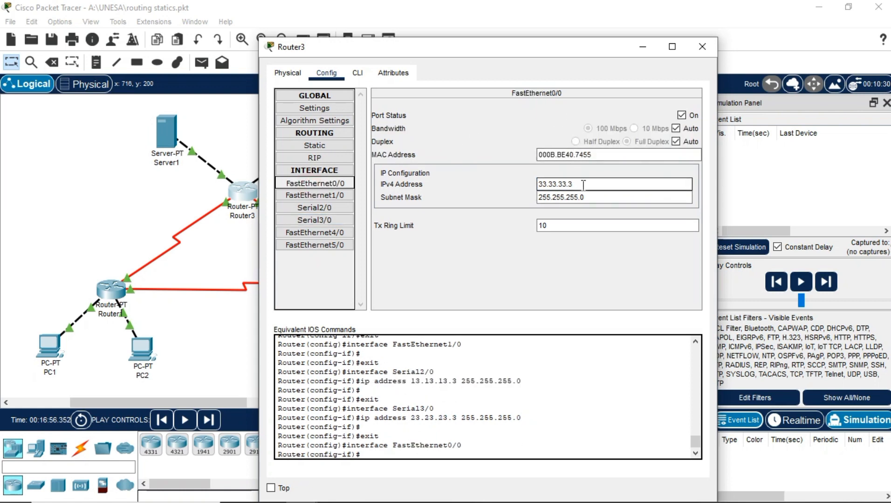
pyautogui.moveTo(568, 184); pyautogui.dragTo(538, 184)
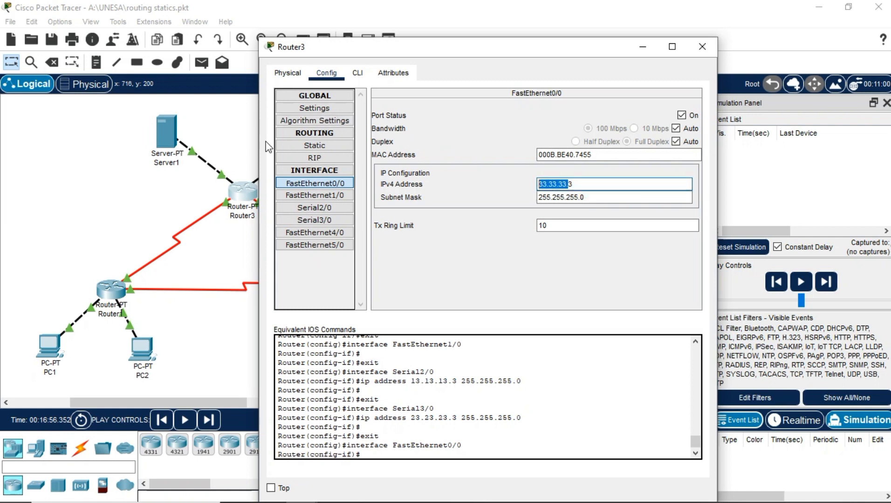
pyautogui.click(322, 196)
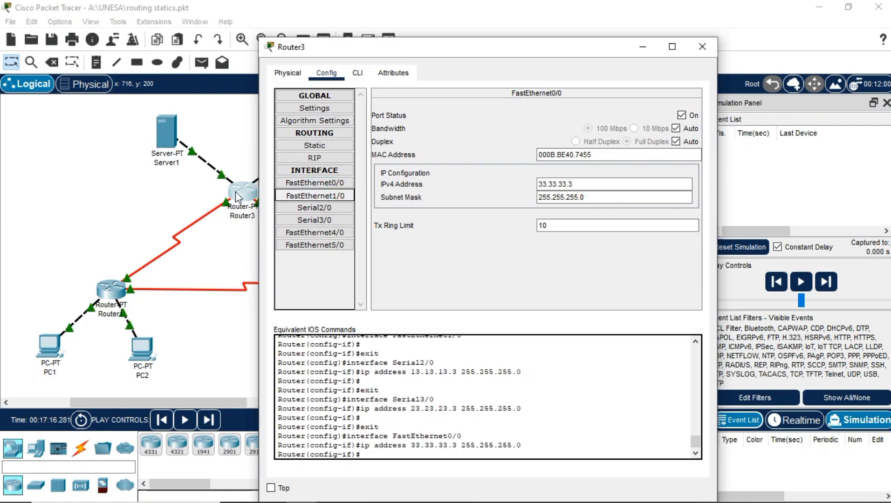
pyautogui.click(590, 185)
pyautogui.moveTo(590, 185); pyautogui.dragTo(537, 184)
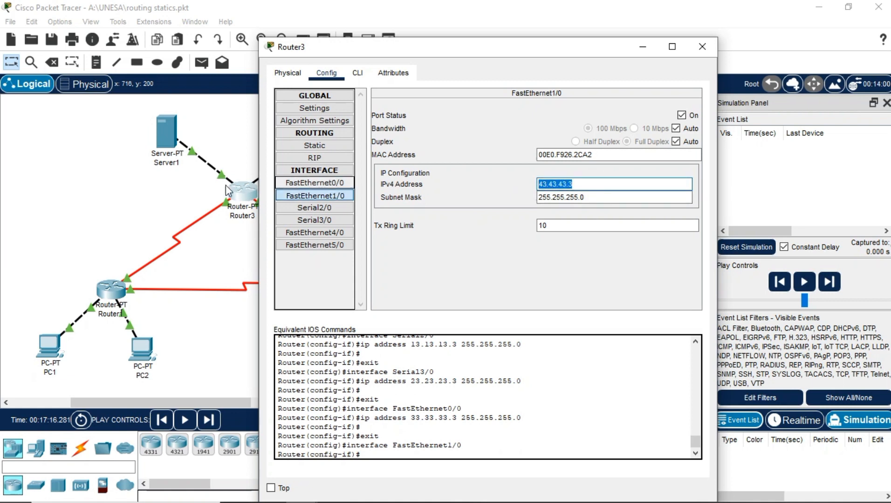
pyautogui.click(147, 178)
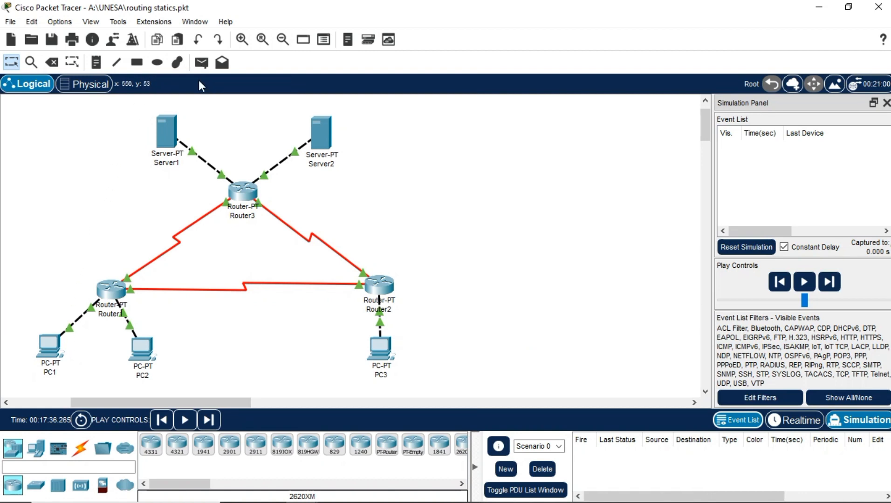
# Add a simple PDU from PC1 to PC2 and advance the simulation event by event until the reply returns to PC1.
pyautogui.click(199, 63)
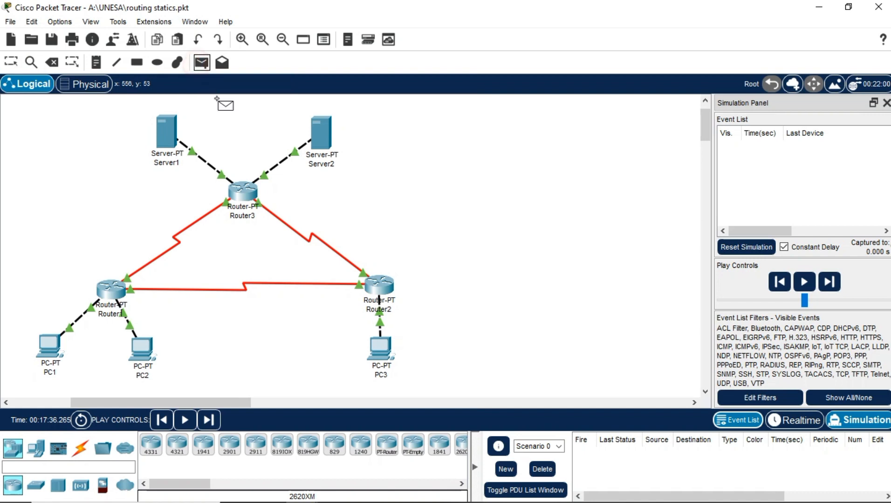
pyautogui.click(48, 340)
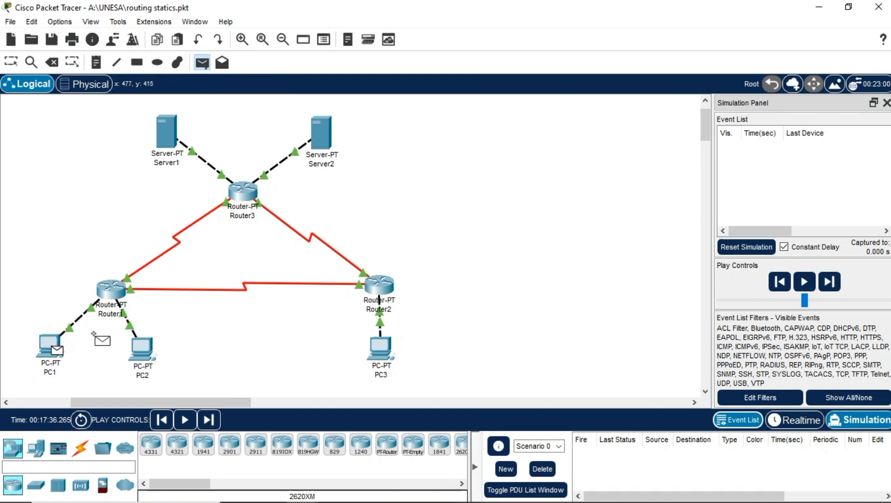
pyautogui.click(133, 344)
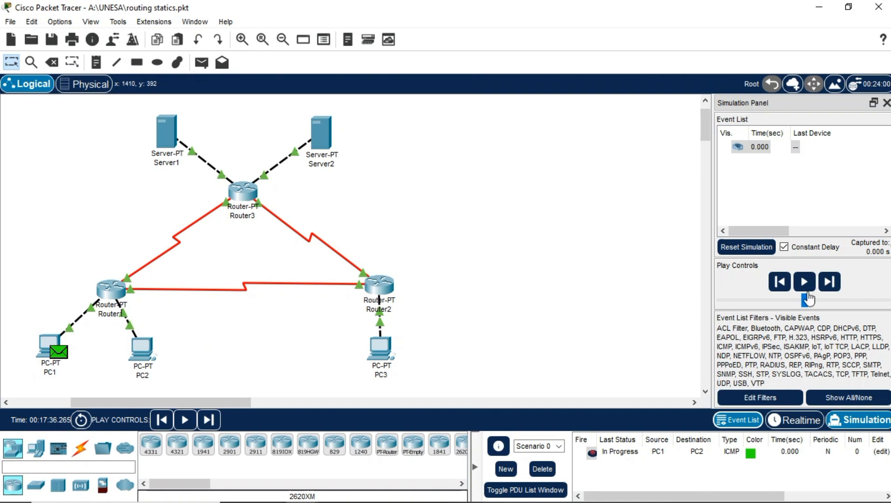
pyautogui.click(840, 281)
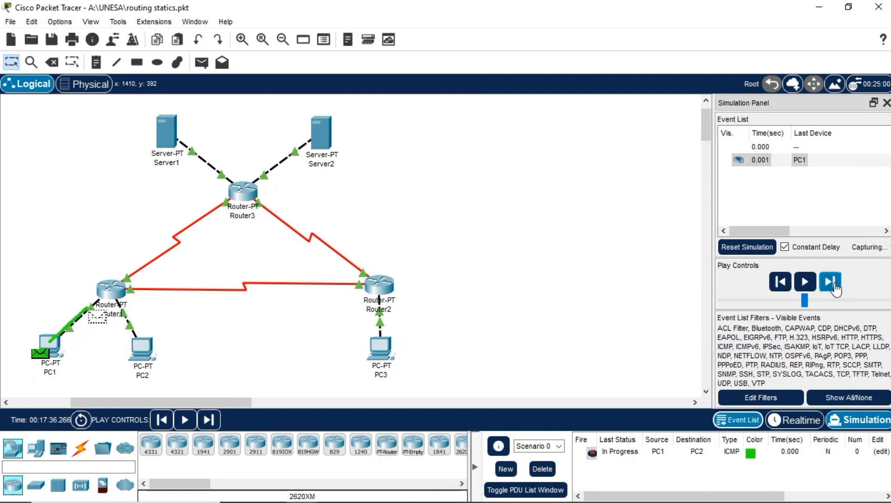
pyautogui.click(835, 288)
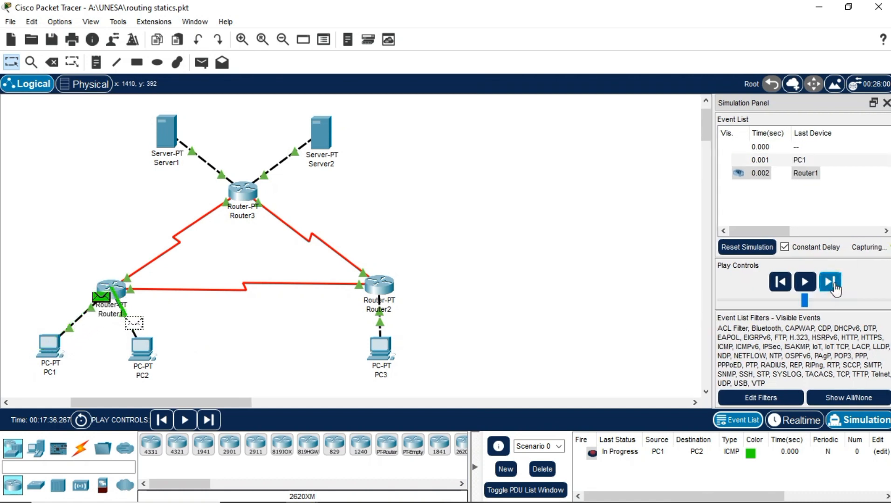
pyautogui.click(835, 286)
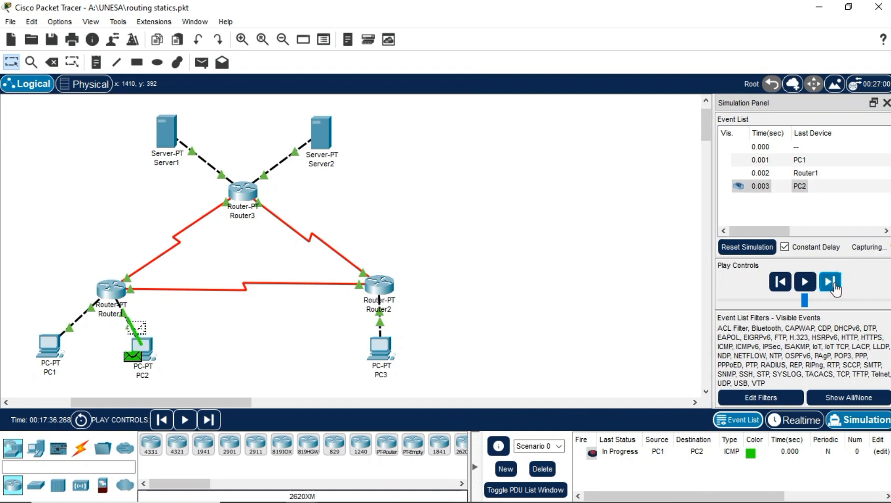
pyautogui.click(834, 285)
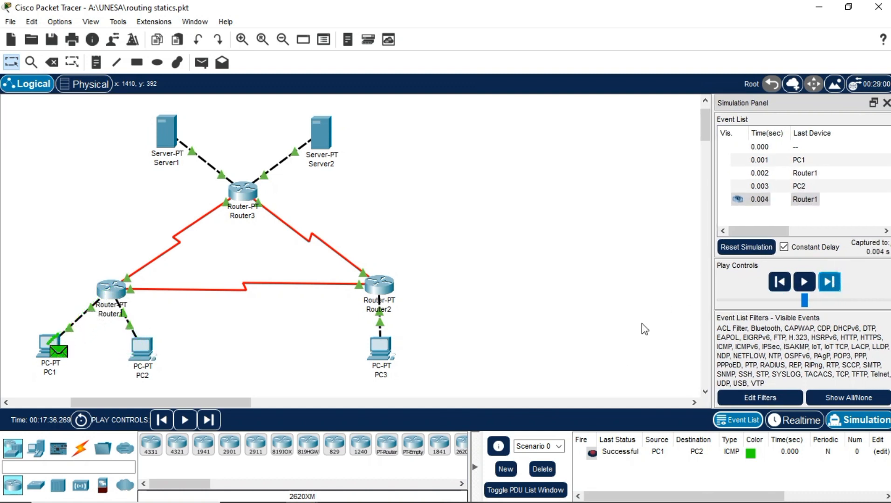
# Create a new simulation scenario and add a simple PDU from PC1 to PC3.
pyautogui.click(510, 471)
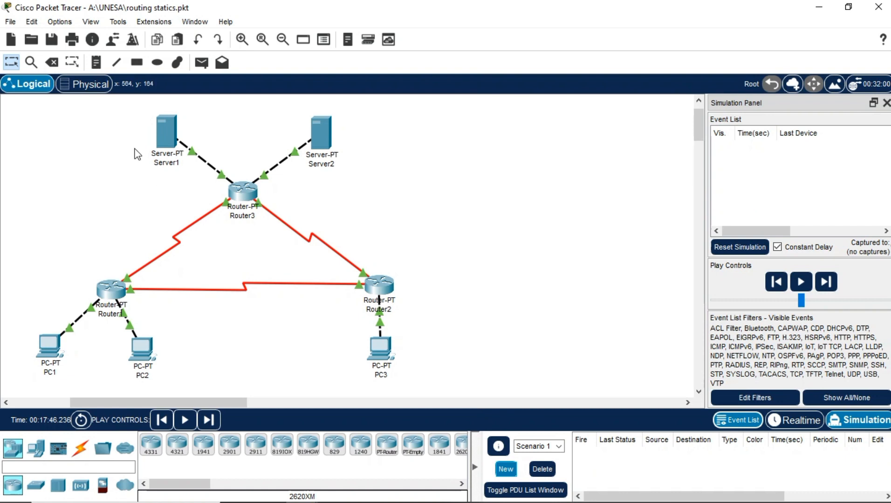
pyautogui.click(202, 62)
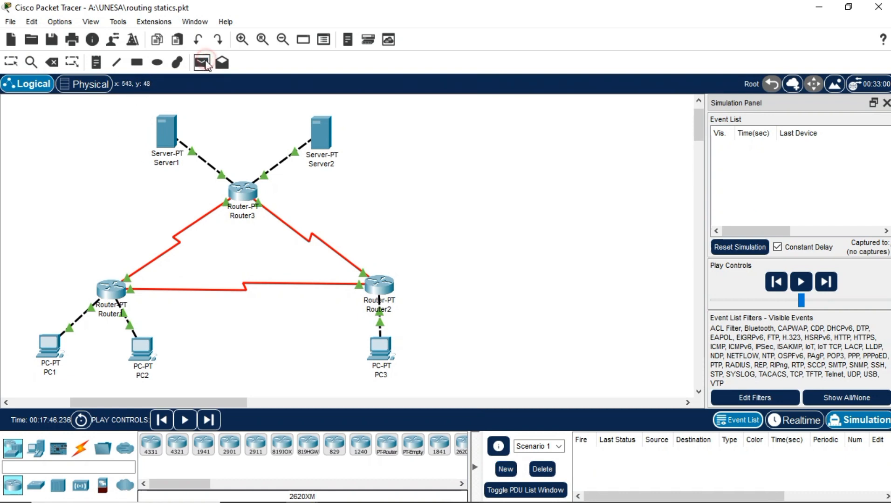
pyautogui.click(48, 345)
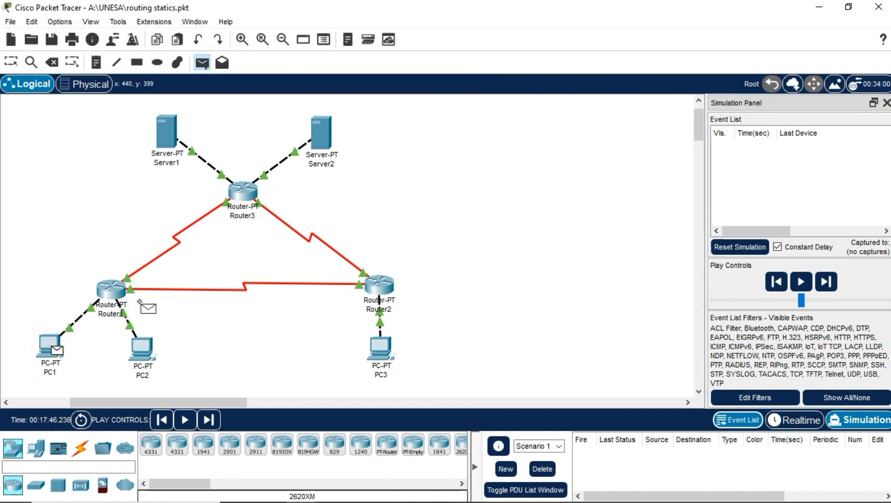
pyautogui.click(380, 347)
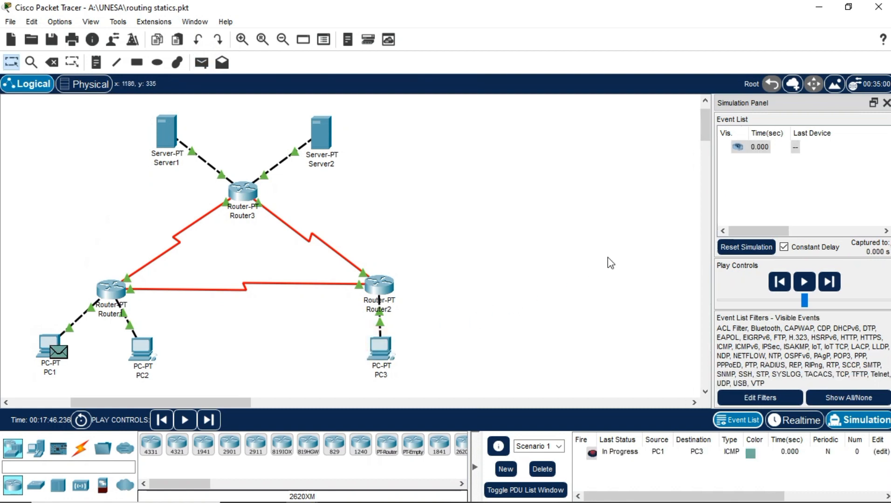
# Advance the simulation event by event through Router1 and Router2 to PC3 until the reply returns to PC1.
pyautogui.click(829, 283)
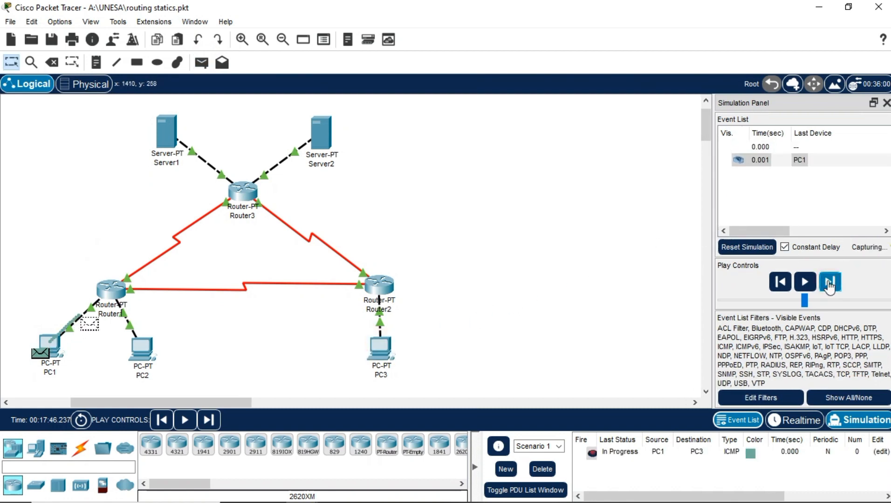
pyautogui.click(829, 283)
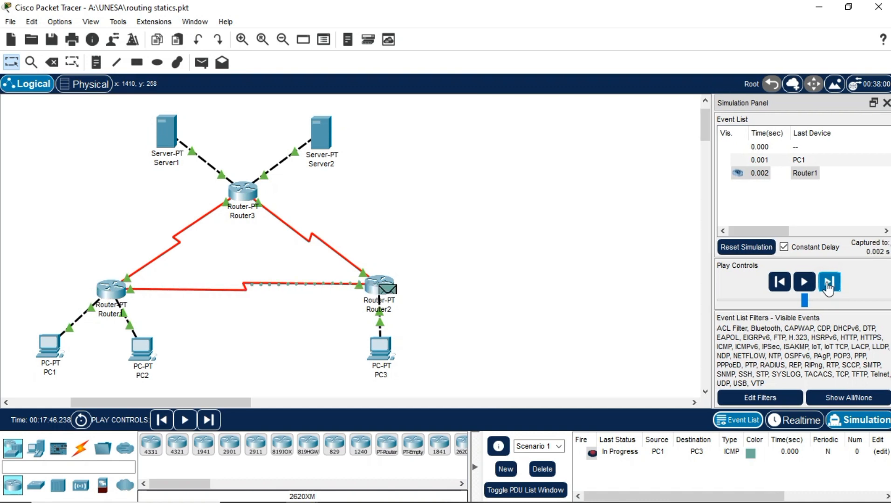
pyautogui.click(828, 287)
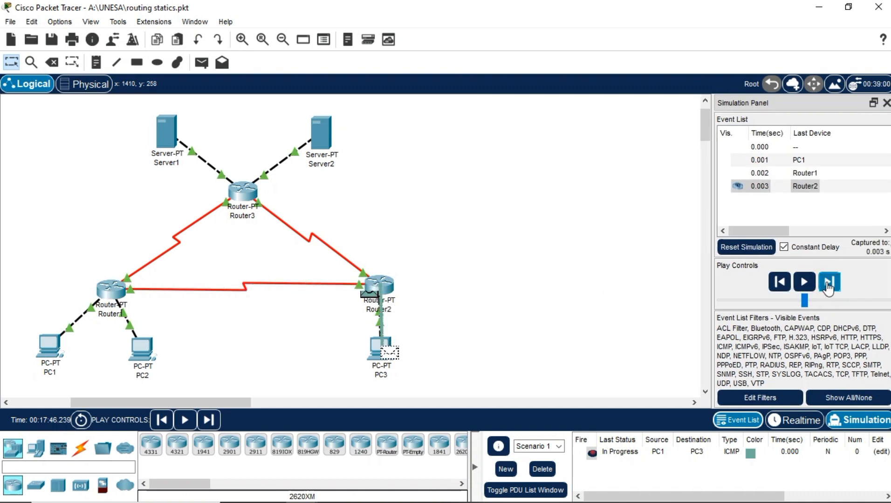
pyautogui.click(828, 283)
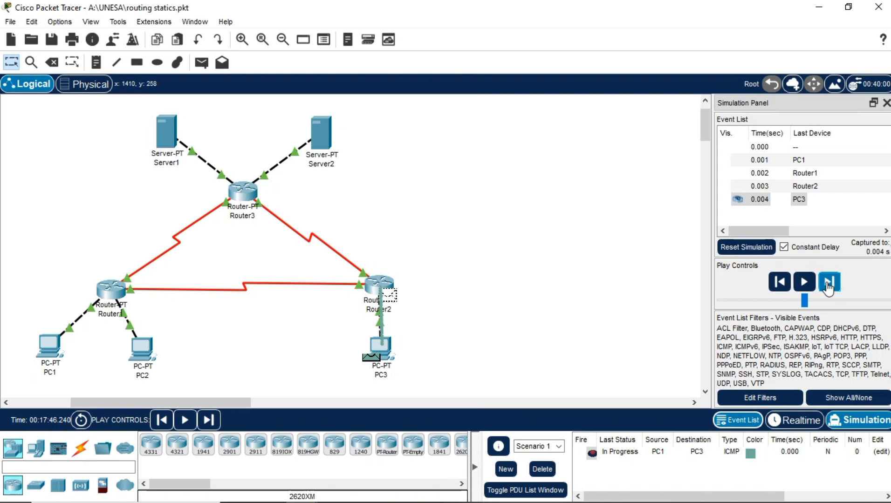
pyautogui.click(828, 283)
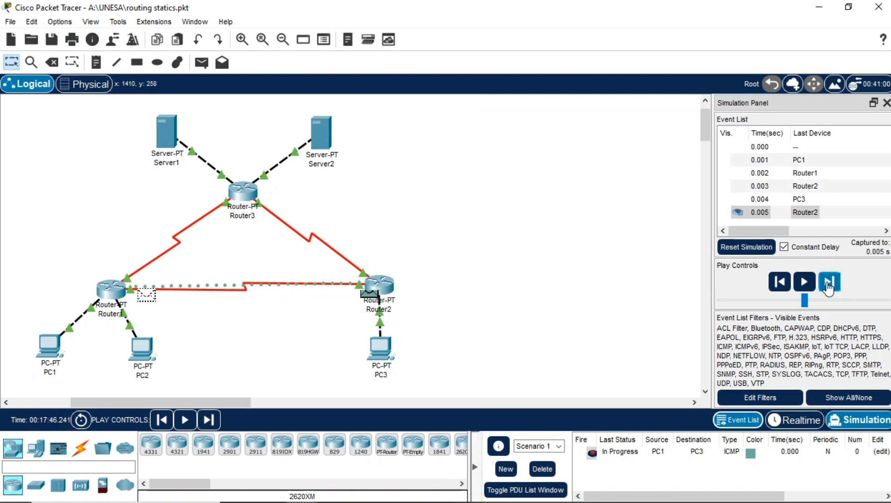
pyautogui.click(828, 283)
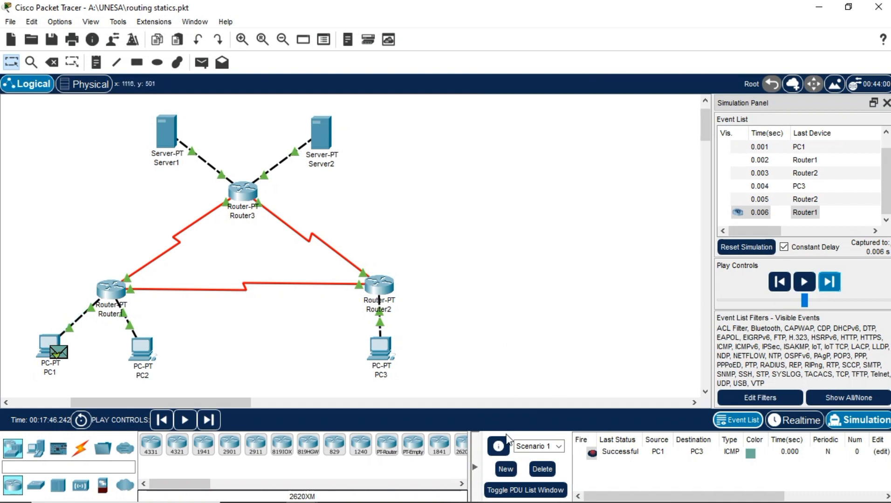
# Create another simulation scenario and add a simple PDU from PC1 to Server1.
pyautogui.click(504, 469)
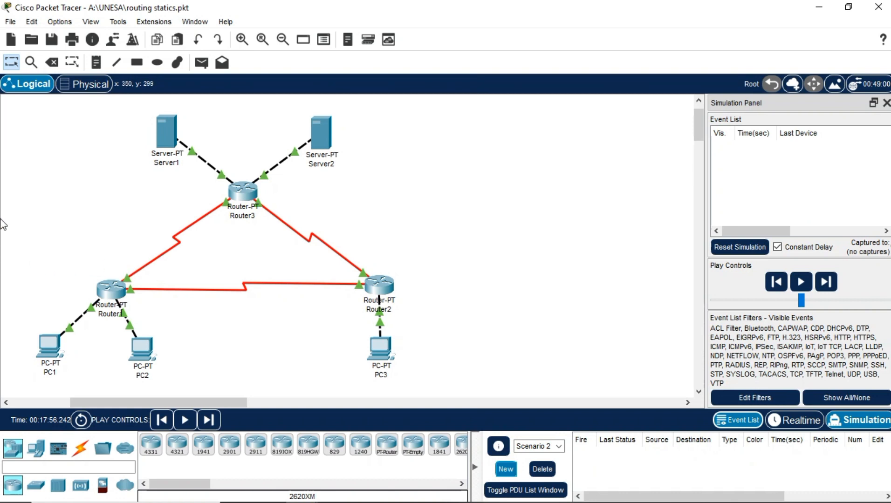
pyautogui.click(203, 66)
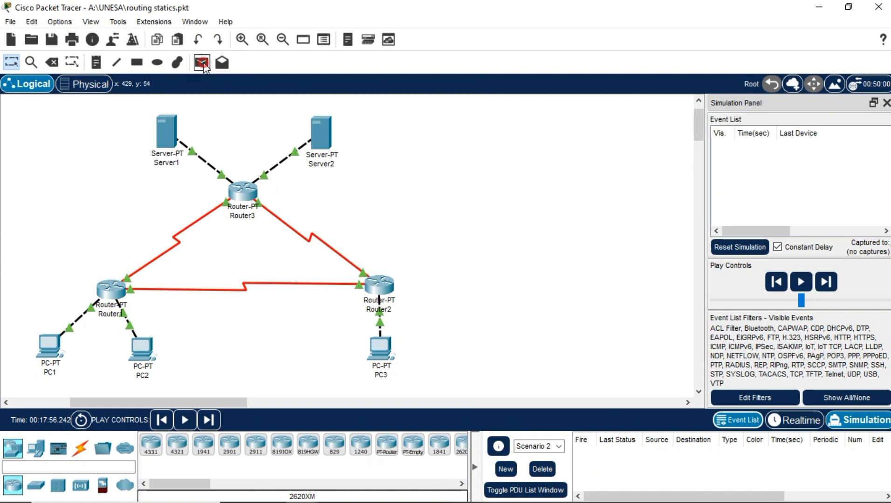
pyautogui.click(49, 344)
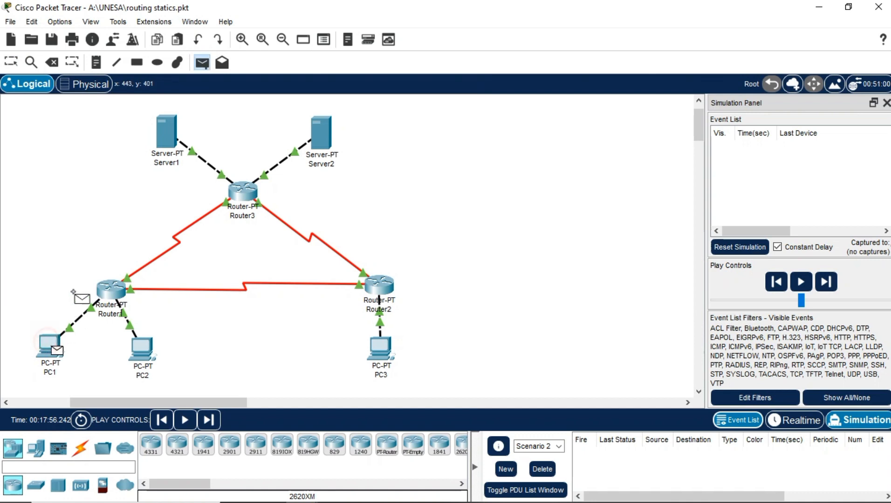
pyautogui.click(167, 135)
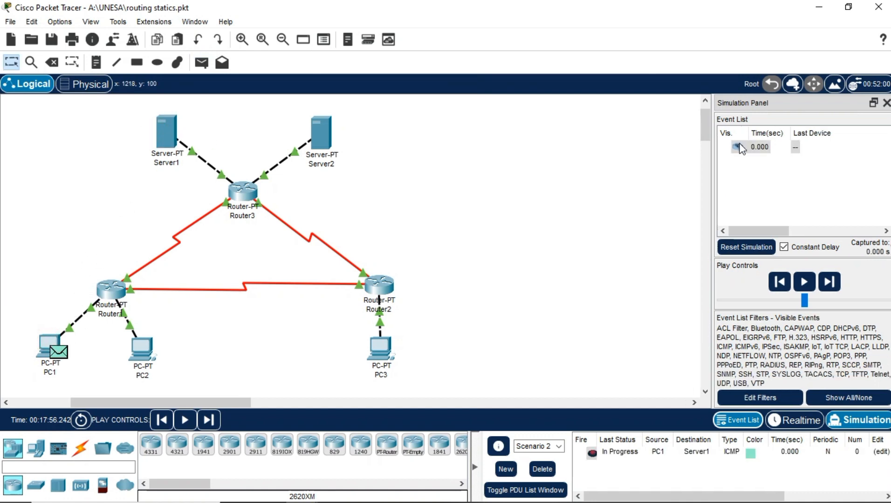
# Advance the simulation event by event through Router1 and Router3 to Server1 until the reply returns to PC1.
pyautogui.click(829, 289)
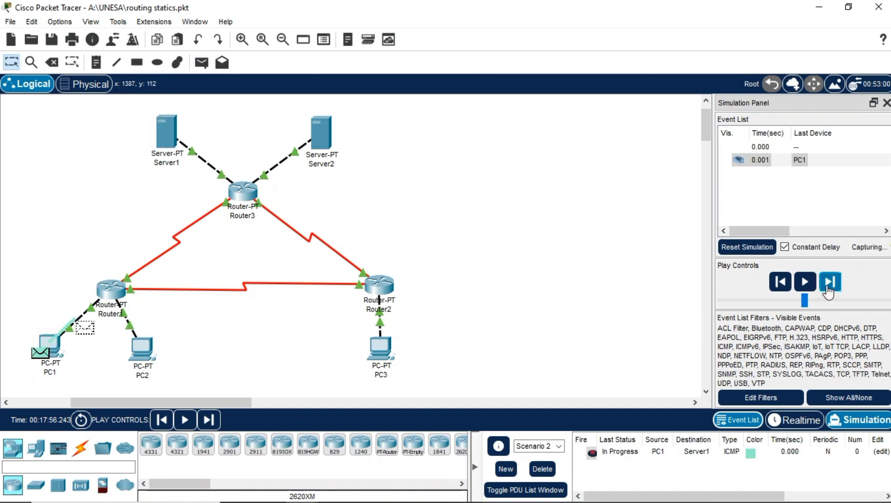
pyautogui.click(828, 290)
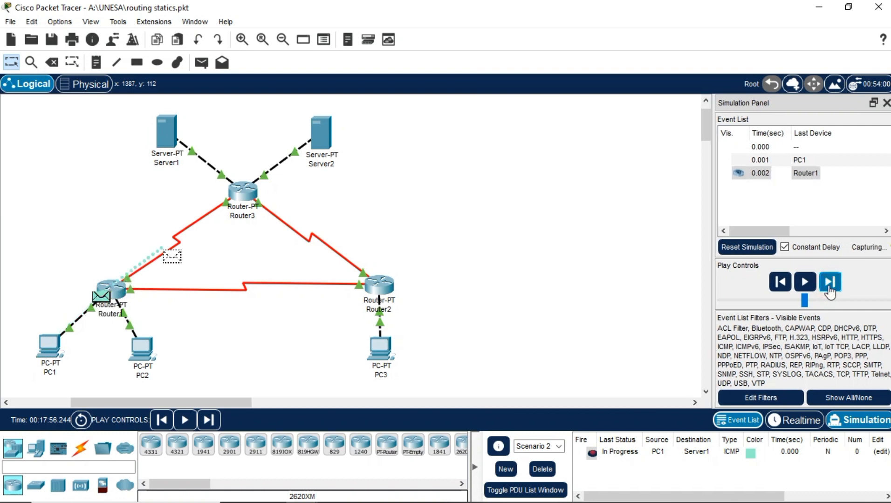
pyautogui.click(829, 290)
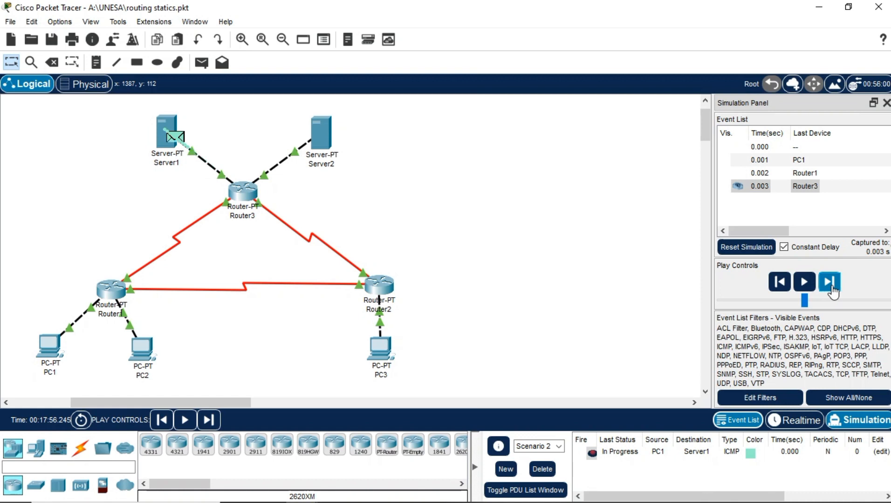
pyautogui.click(833, 289)
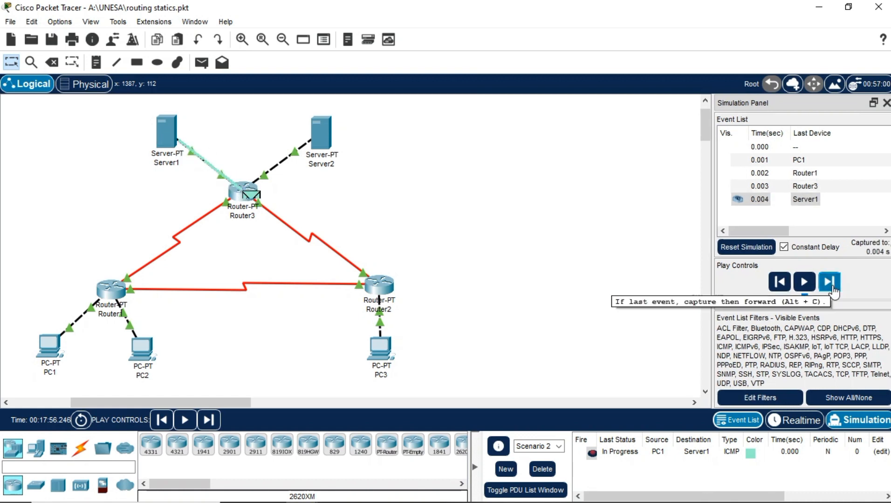
pyautogui.click(832, 289)
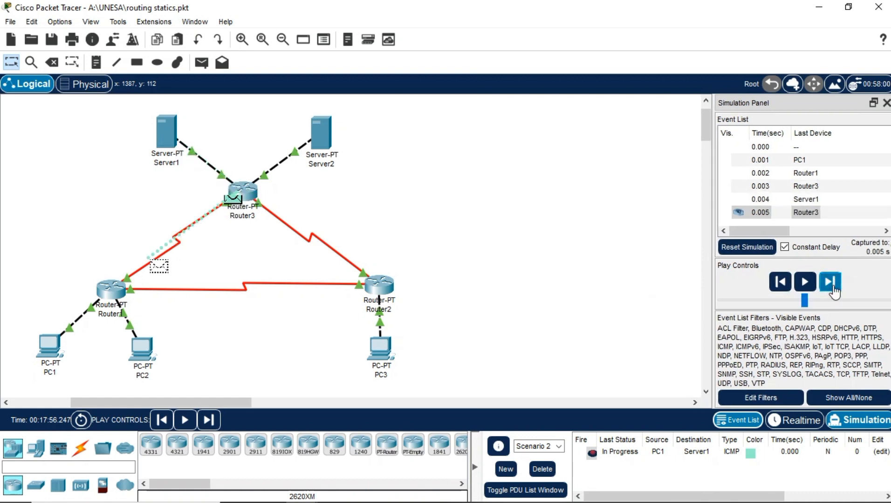
pyautogui.click(832, 289)
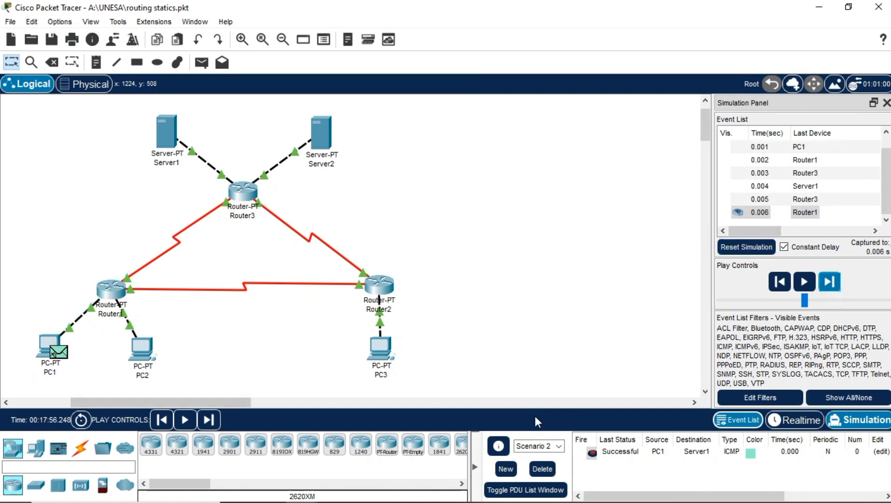
# Create a new simulation scenario and add a simple PDU from PC1 to Server2.
pyautogui.click(506, 469)
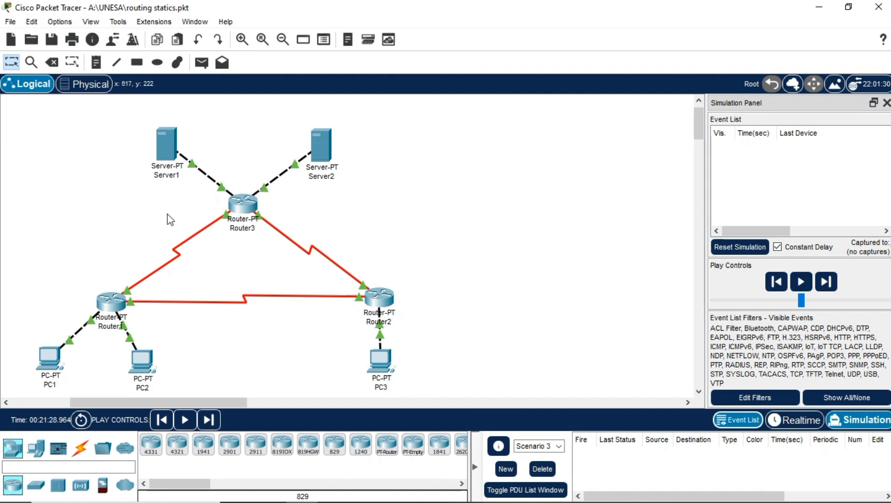
pyautogui.click(198, 65)
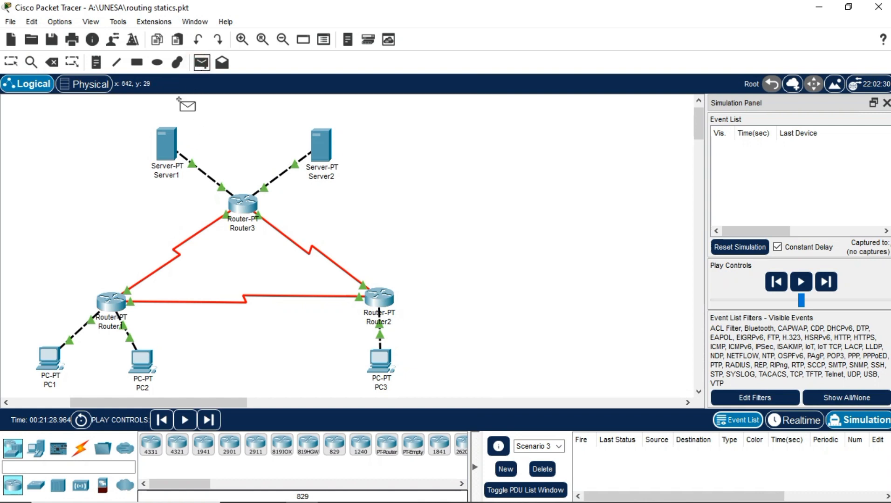
pyautogui.click(46, 355)
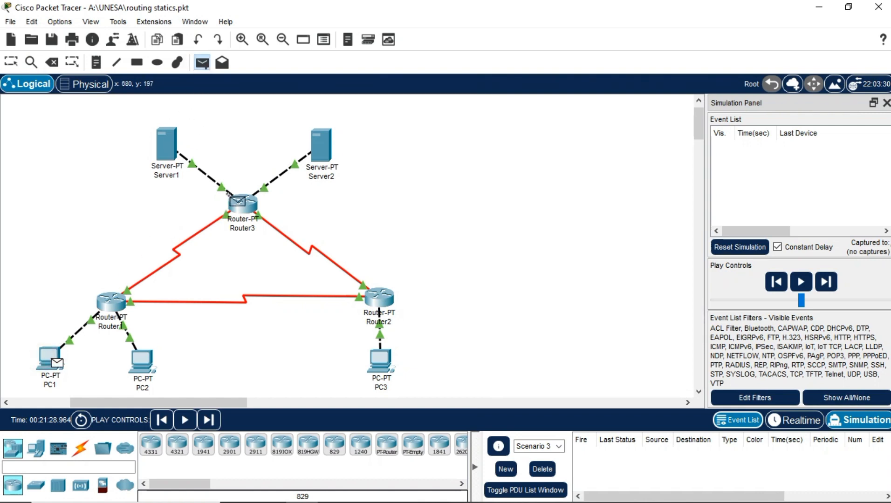
pyautogui.click(316, 145)
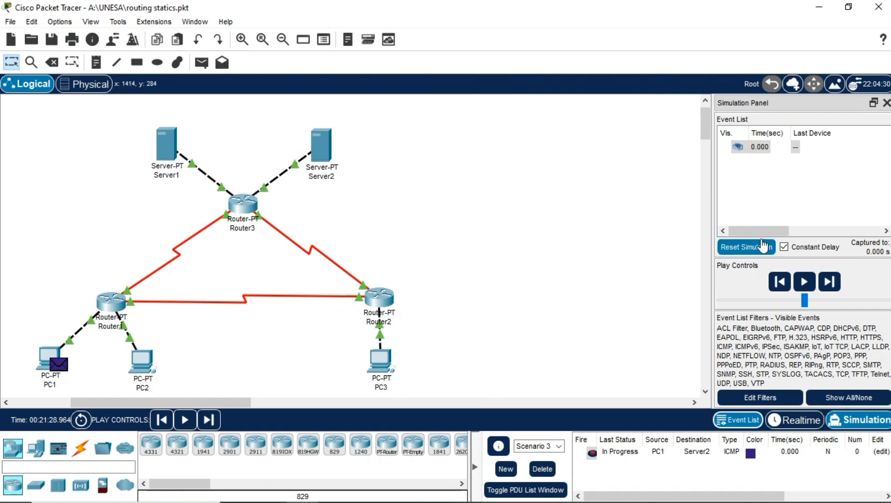
# Advance the simulation event by event through Router1 and Router3 to Server2 until the reply returns to PC1.
pyautogui.click(804, 283)
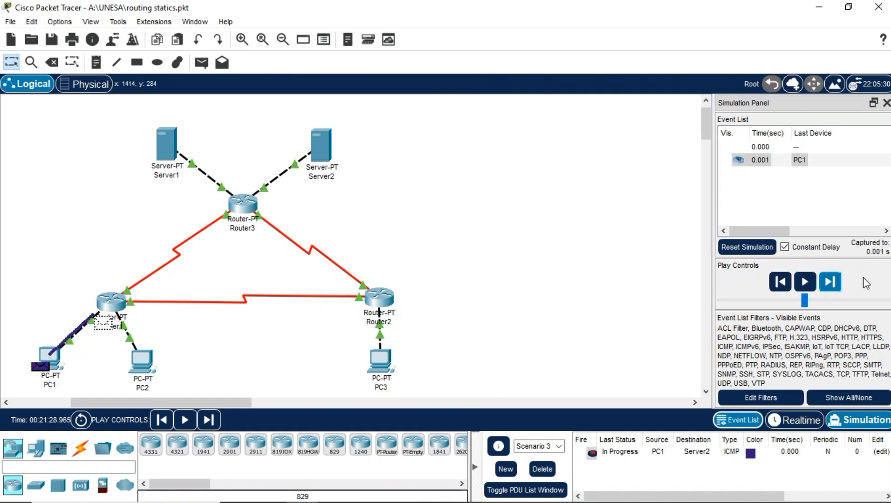
pyautogui.click(828, 283)
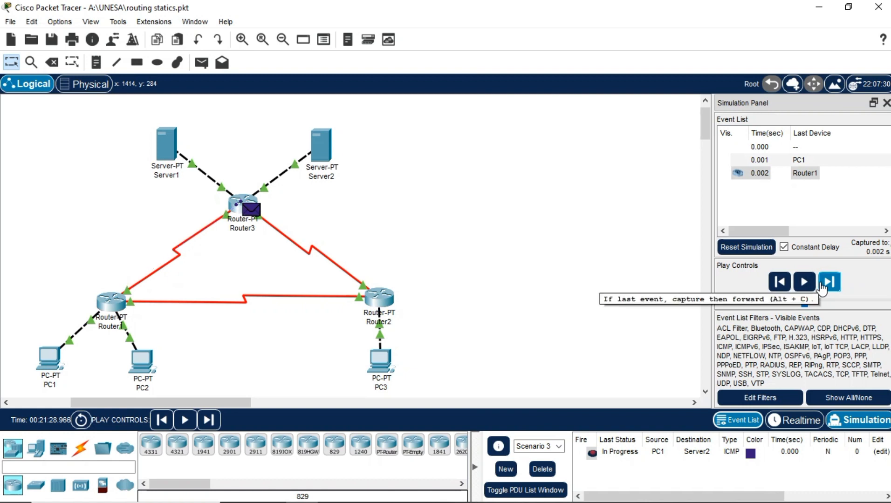
pyautogui.click(822, 288)
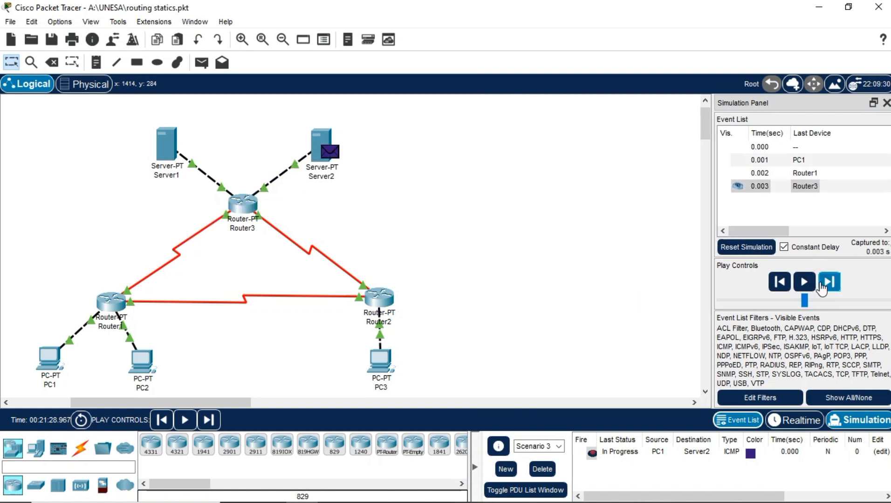
pyautogui.click(822, 288)
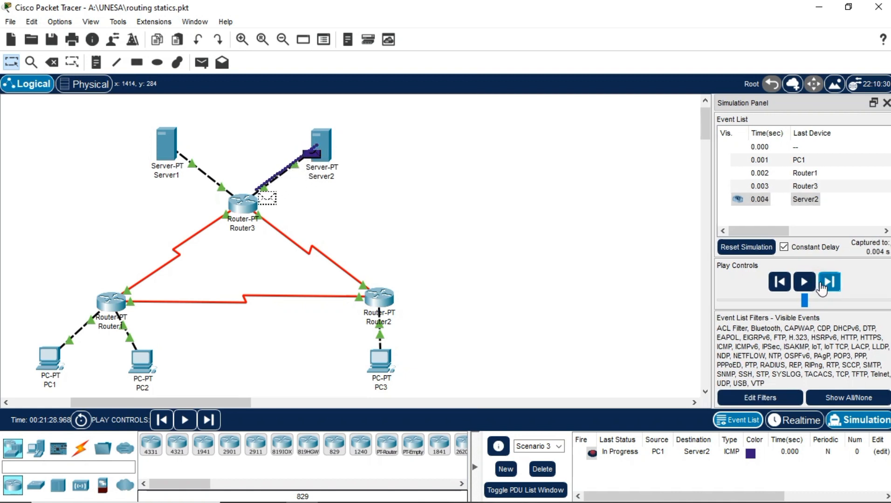
pyautogui.click(822, 288)
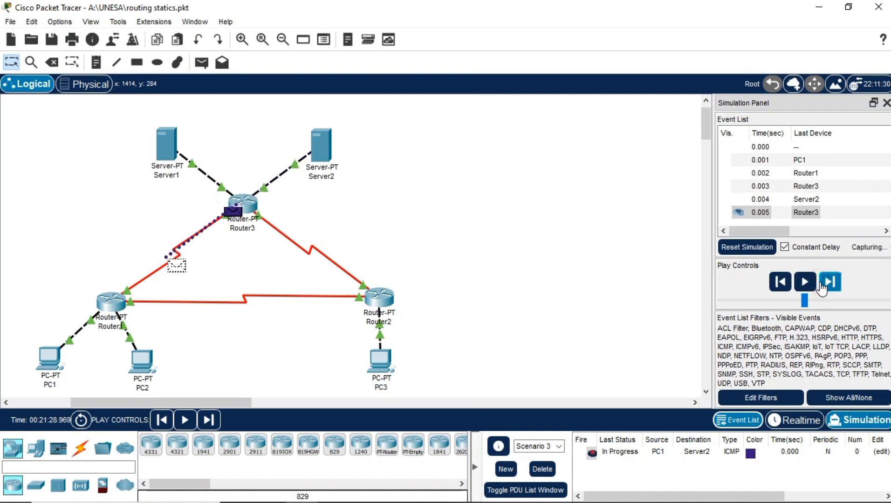
pyautogui.click(821, 287)
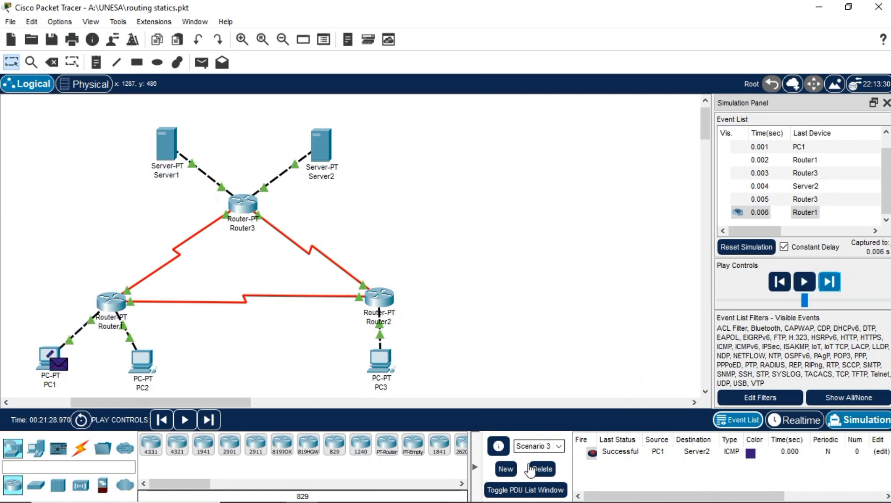
# Create a new simulation scenario and add a simple PDU from PC3 to PC1.
pyautogui.click(513, 464)
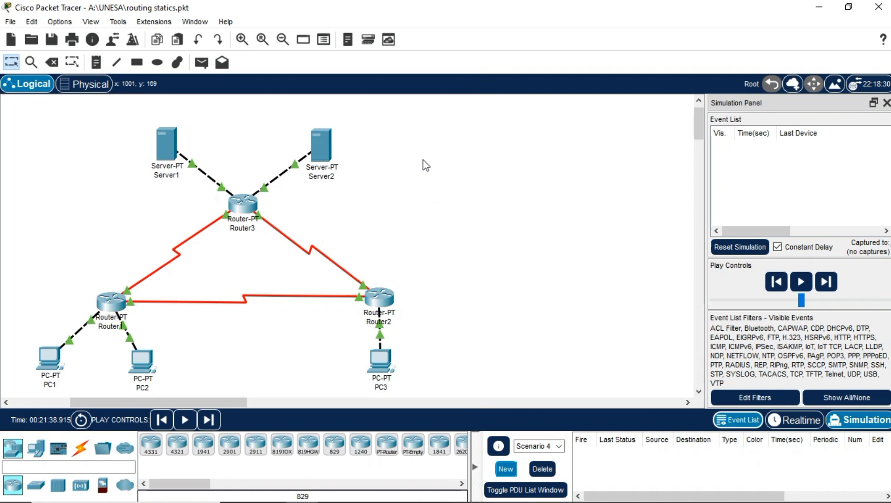
pyautogui.click(201, 62)
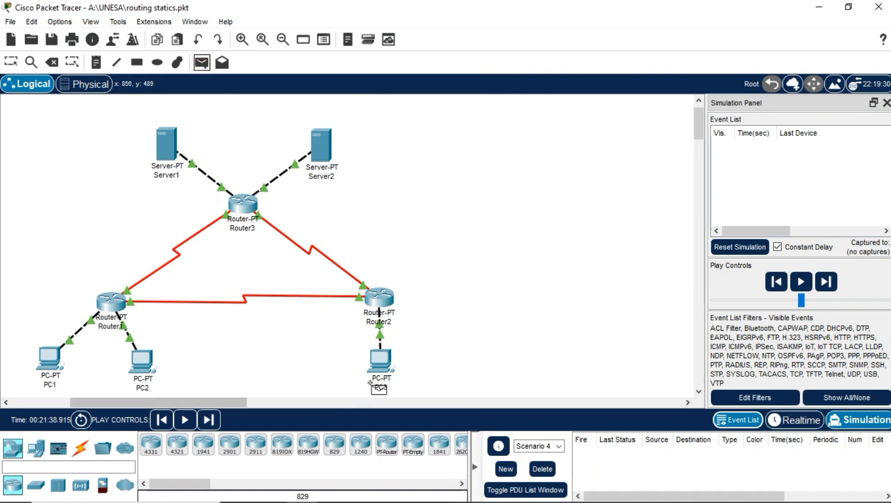
pyautogui.click(379, 364)
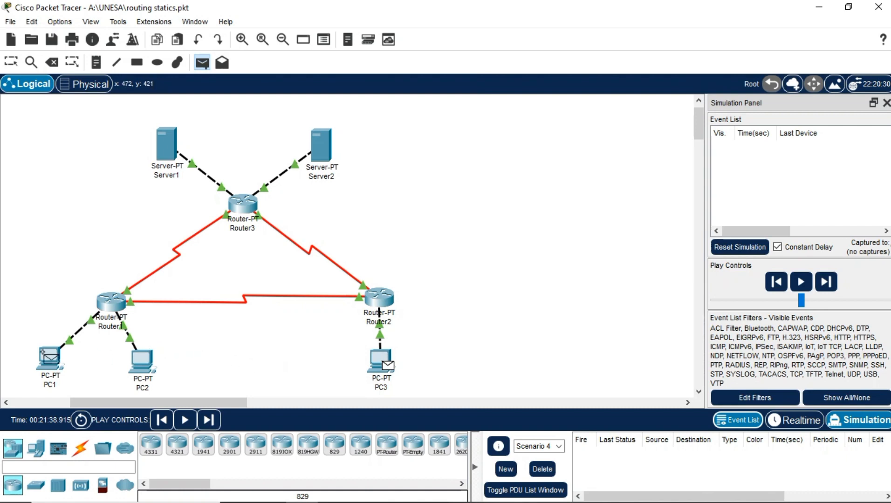
pyautogui.click(48, 358)
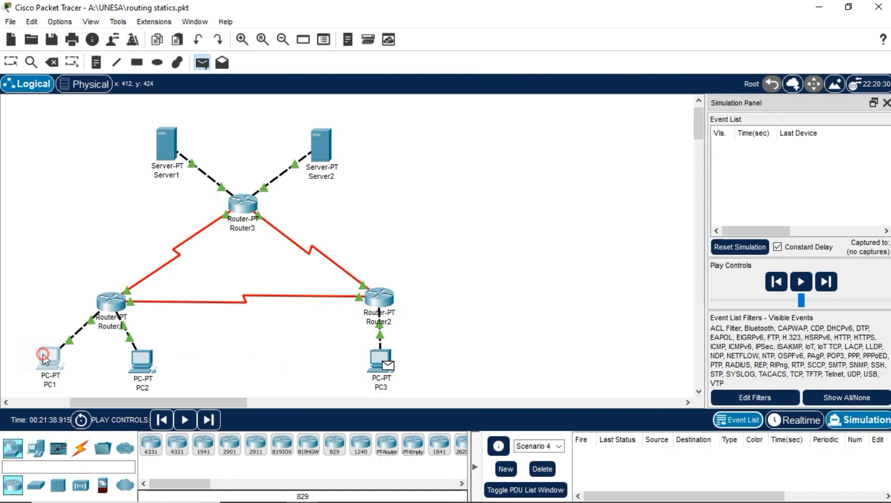
# Advance the simulation through Router2 and Router1 to PC1 until the reply returns to PC3.
pyautogui.click(827, 285)
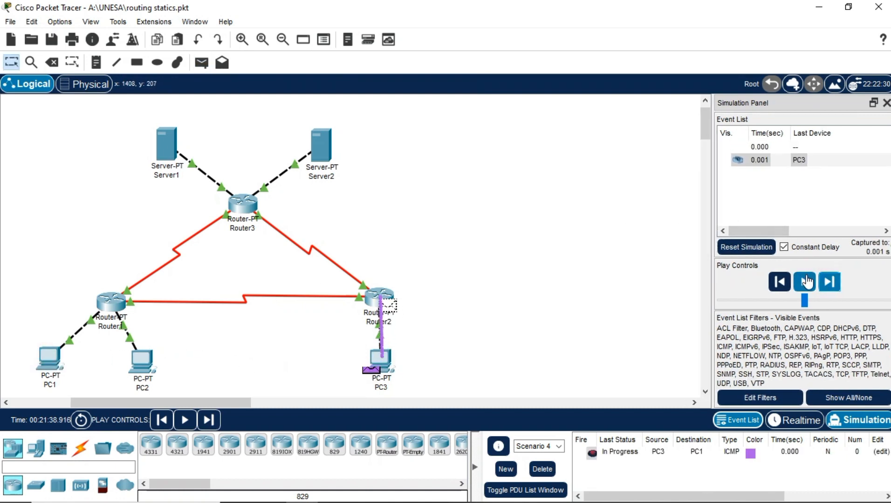
pyautogui.click(806, 282)
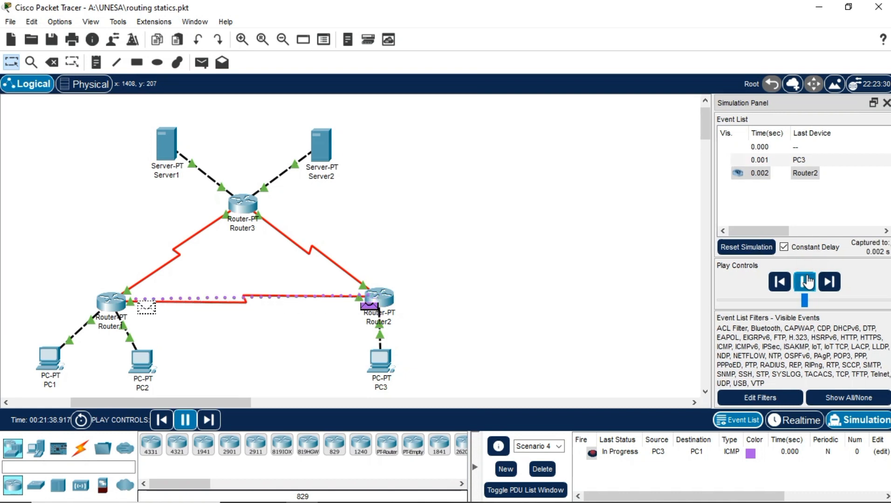
pyautogui.click(808, 282)
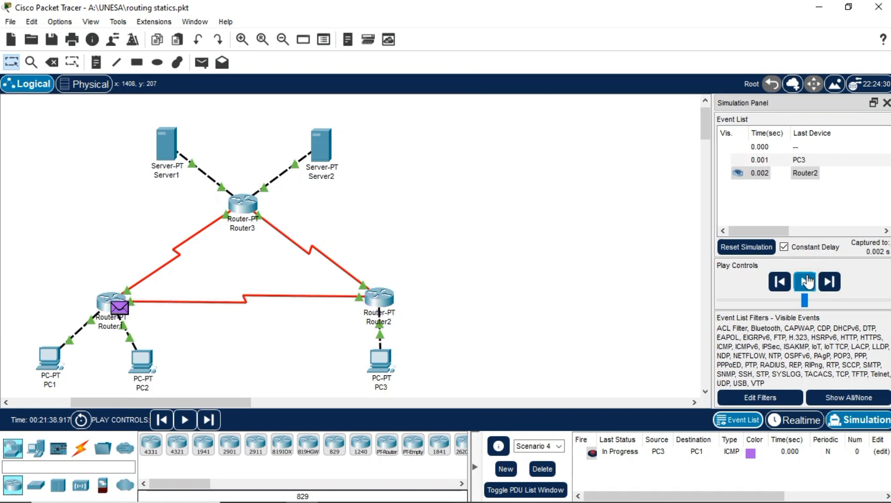
pyautogui.click(832, 283)
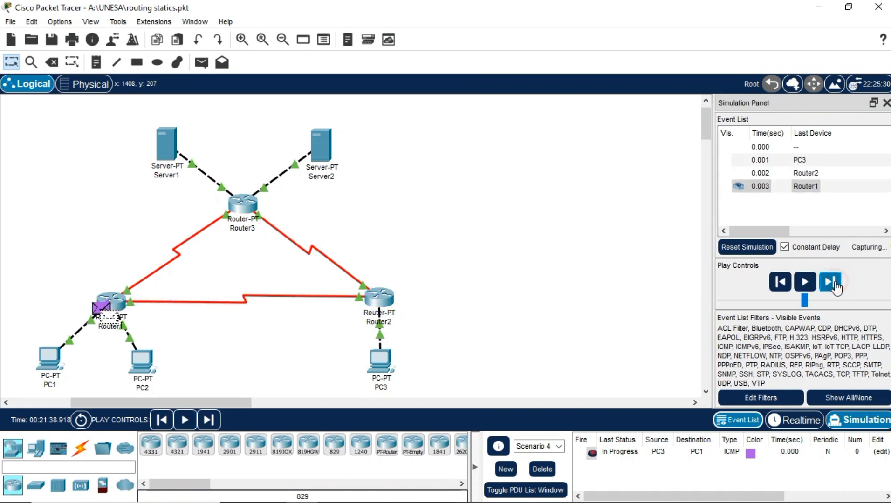
pyautogui.click(833, 282)
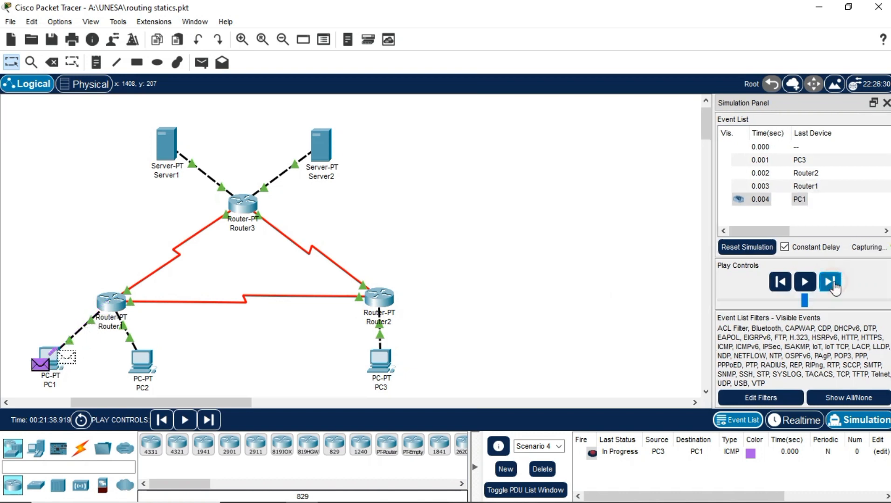
pyautogui.click(833, 283)
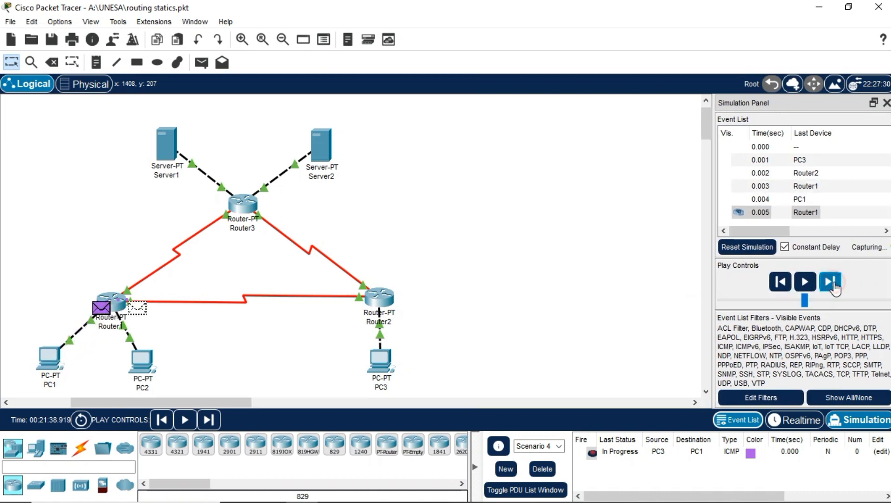
pyautogui.click(833, 283)
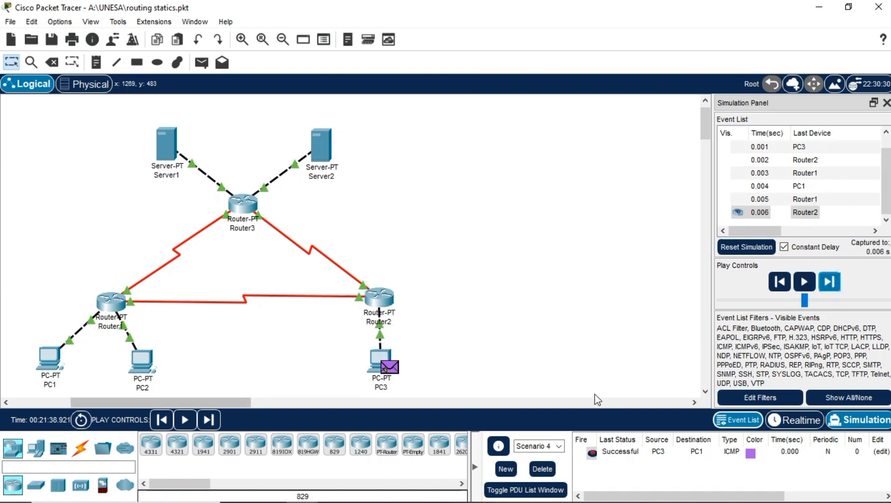
# Create another simulation scenario and add a simple PDU from PC3 to PC2.
pyautogui.click(507, 470)
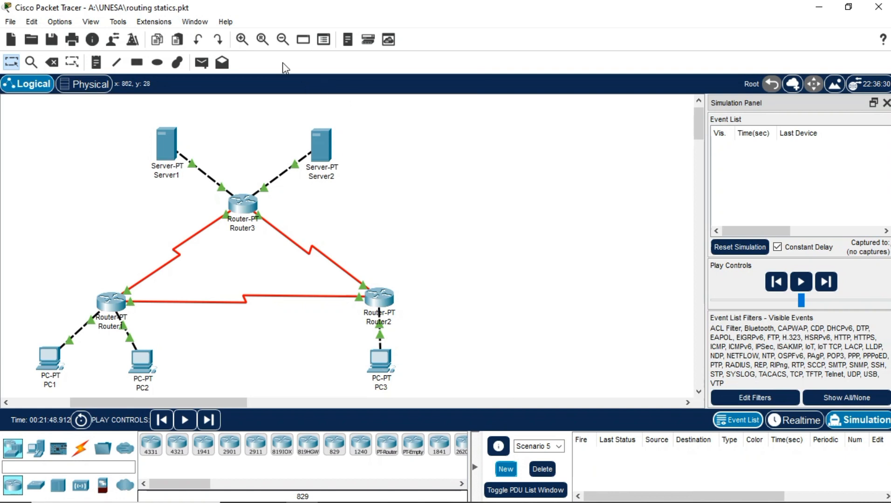
pyautogui.click(202, 62)
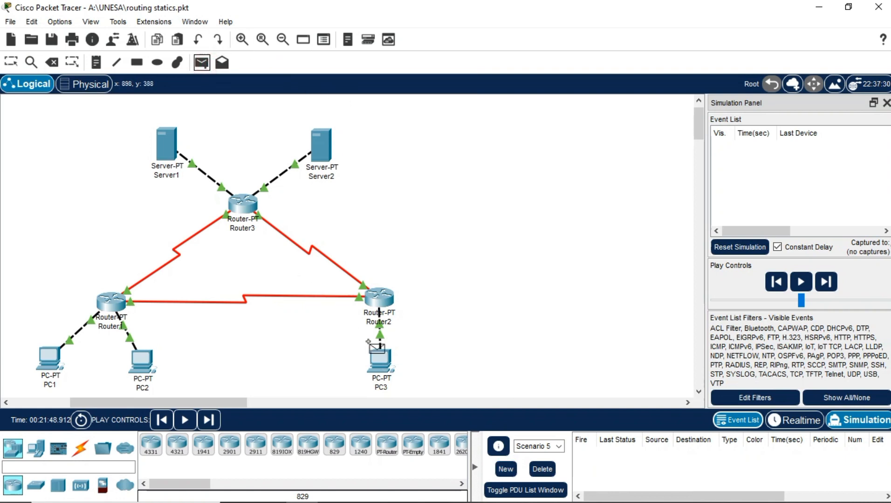
pyautogui.click(376, 356)
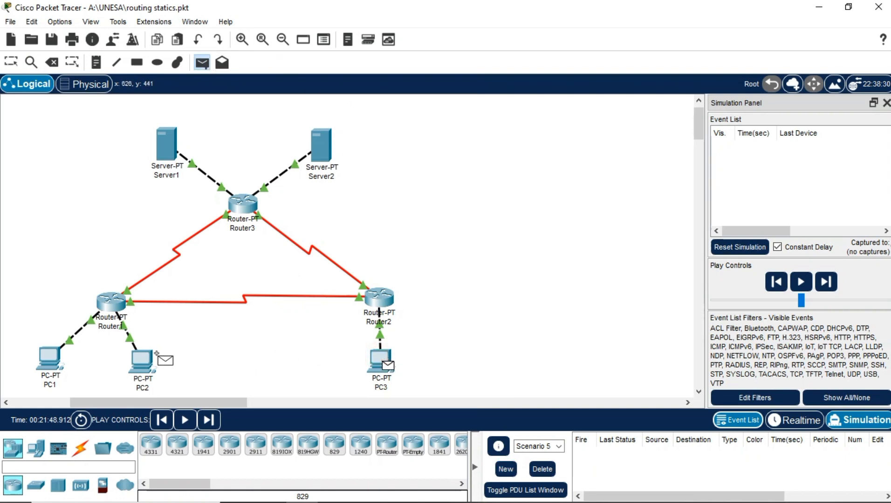
pyautogui.click(133, 356)
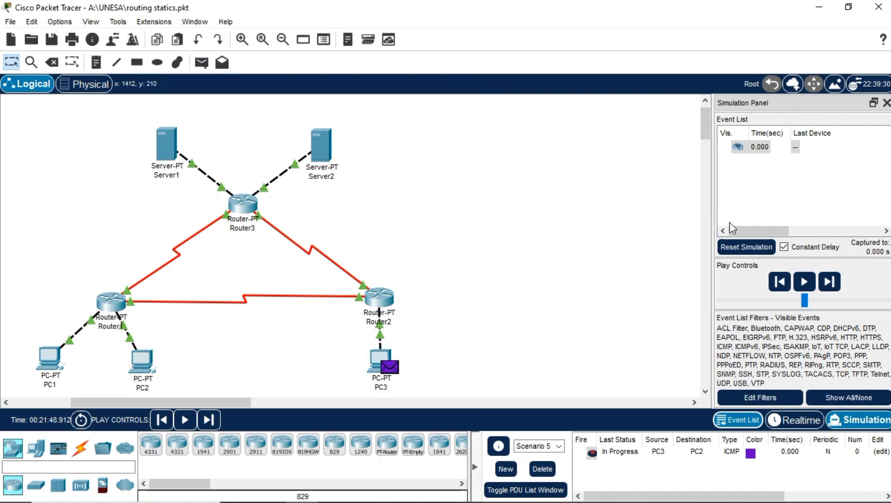
# Advance the simulation event by event through Router2 and Router1 to PC2 until the reply returns to PC3.
pyautogui.click(830, 283)
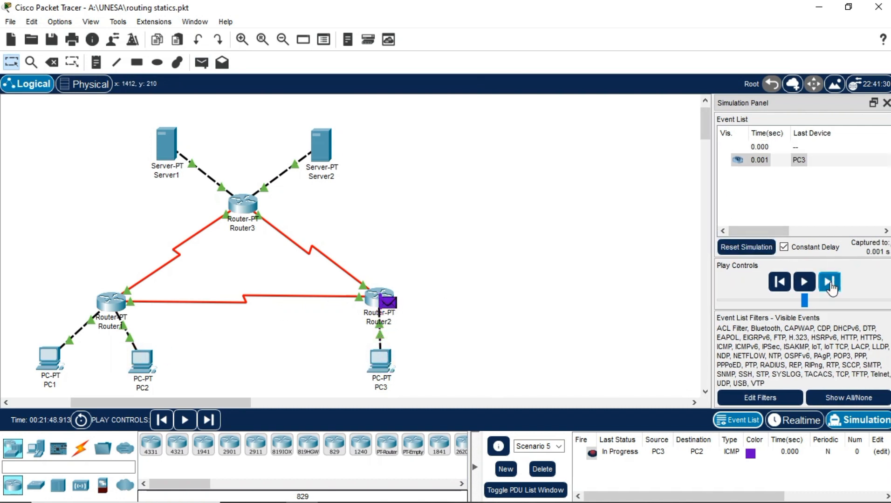
pyautogui.click(831, 284)
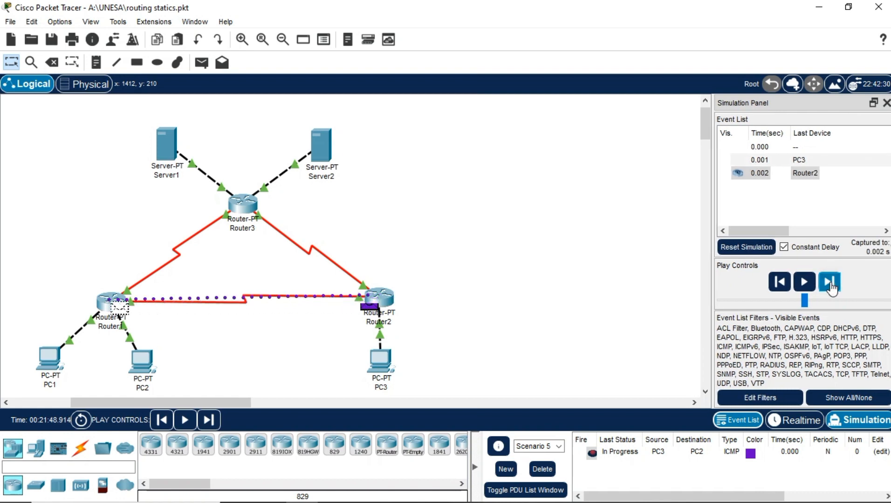
pyautogui.click(830, 283)
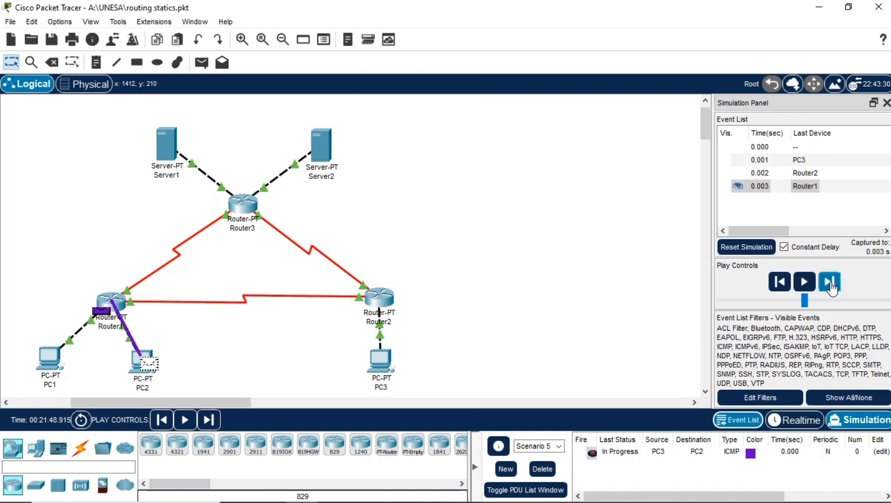
pyautogui.click(831, 284)
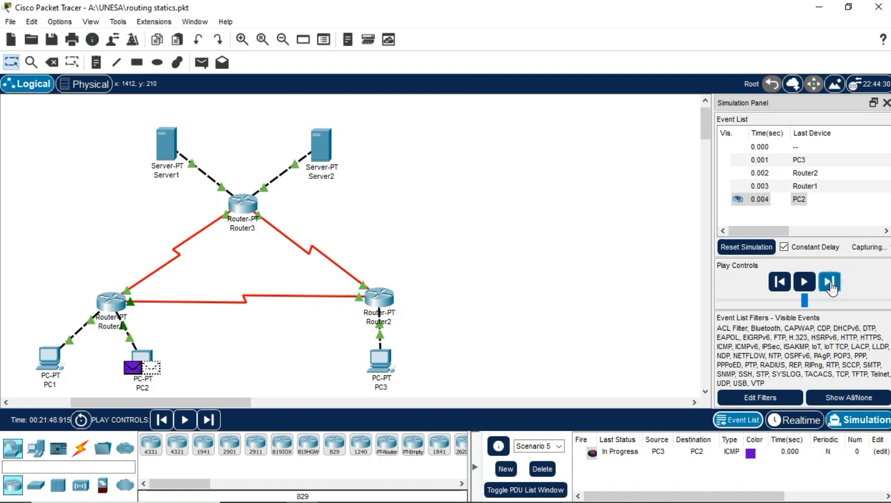
pyautogui.click(830, 283)
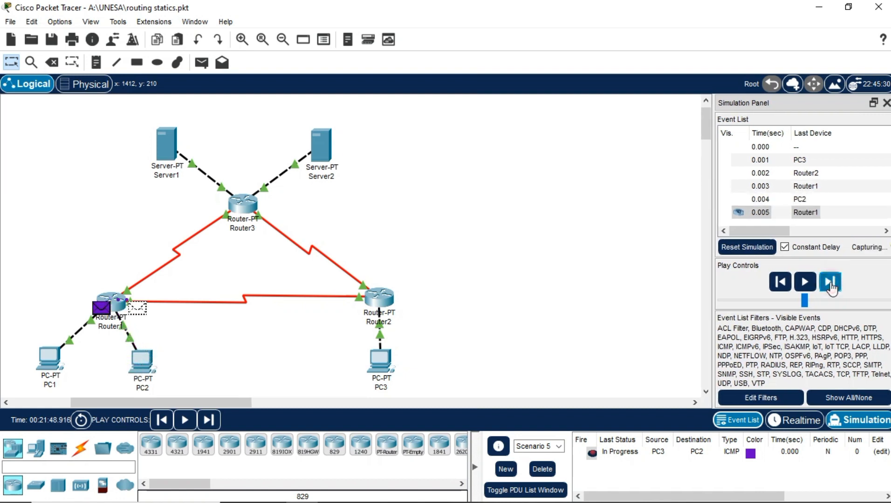
pyautogui.click(831, 283)
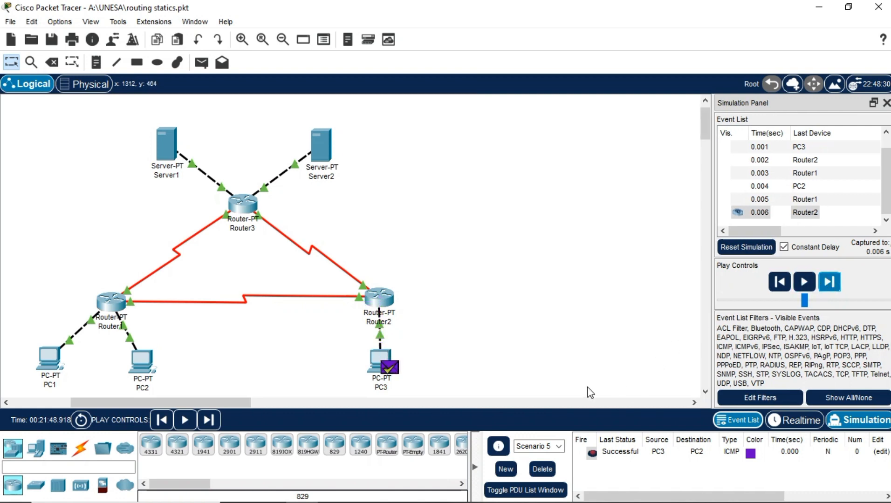
# Create a new simulation scenario and add a simple PDU from PC3 to Server1.
pyautogui.click(505, 469)
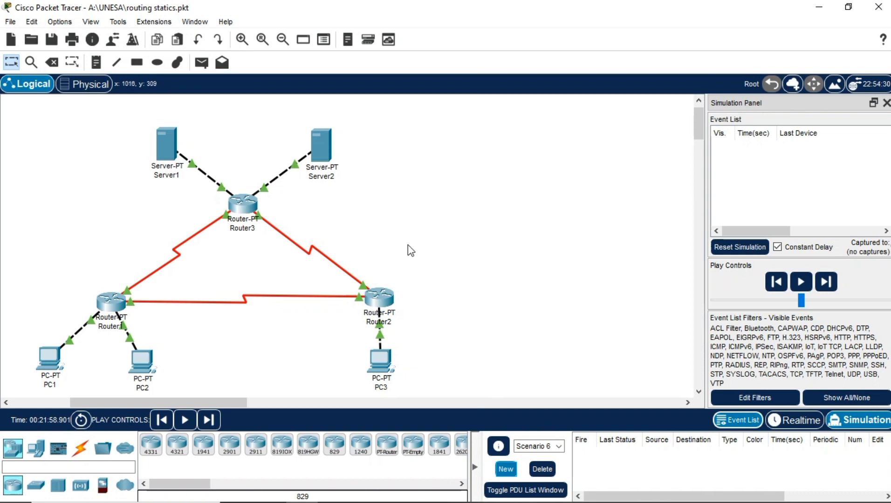
pyautogui.click(202, 62)
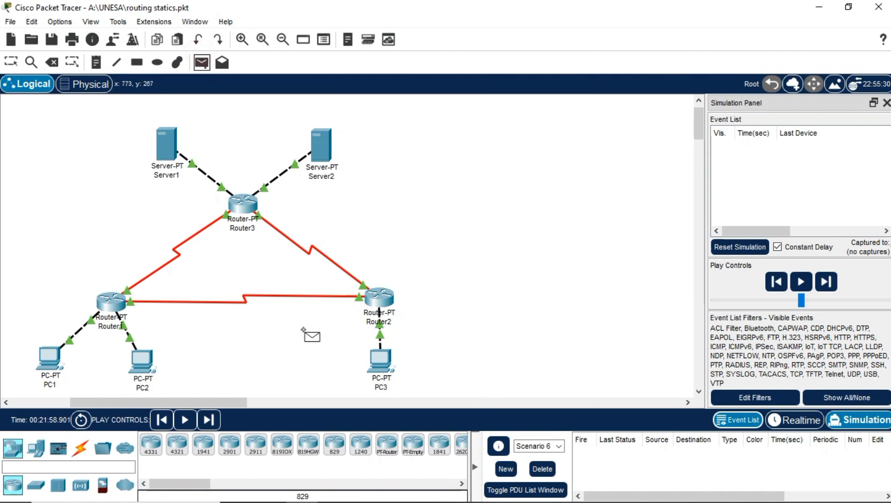
pyautogui.click(381, 363)
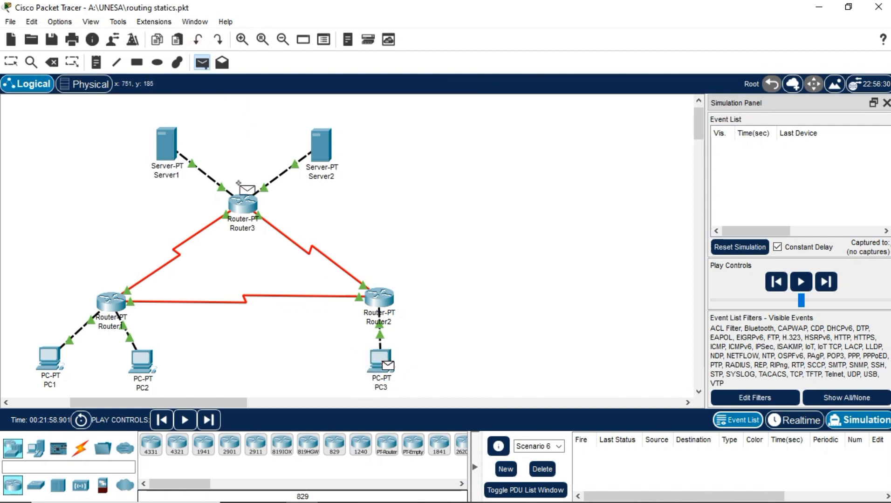
pyautogui.click(166, 144)
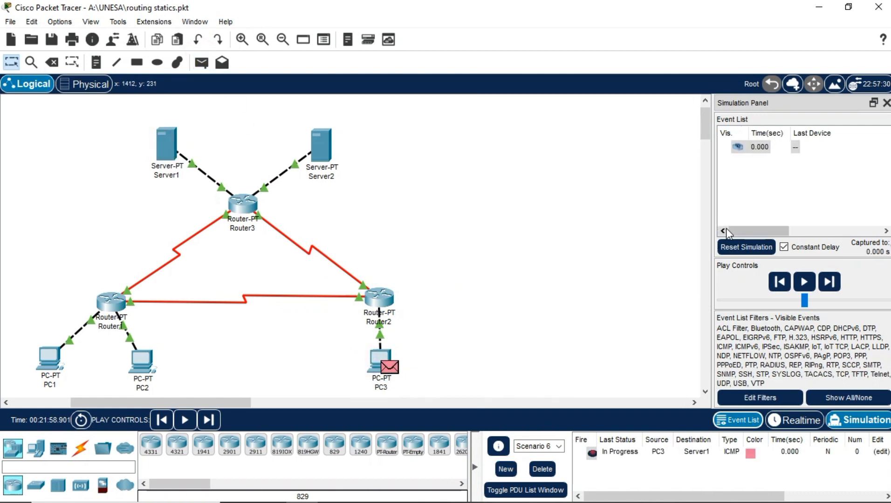
# Advance the simulation through Router2 and Router3 to Server1 until the reply returns to PC3.
pyautogui.click(830, 282)
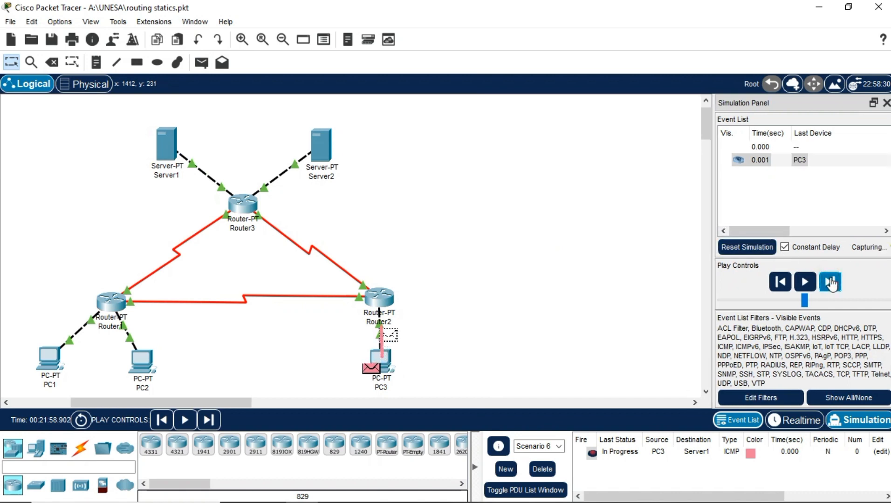
pyautogui.click(831, 282)
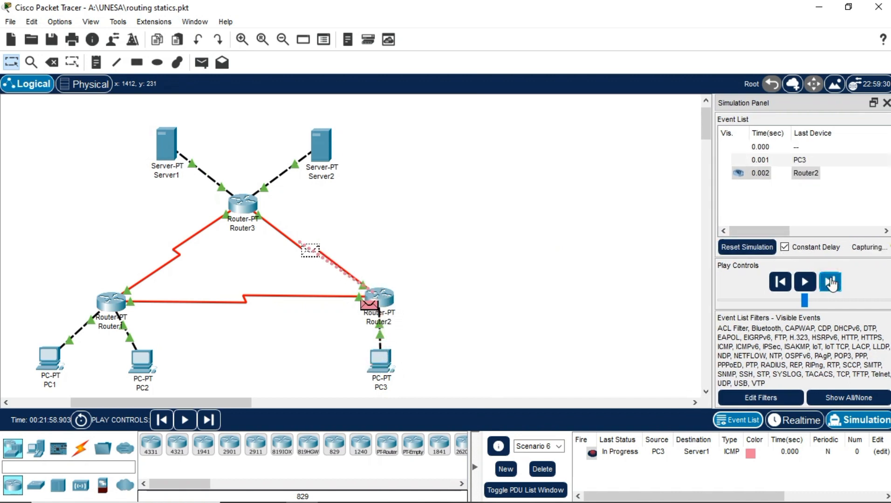
pyautogui.click(831, 282)
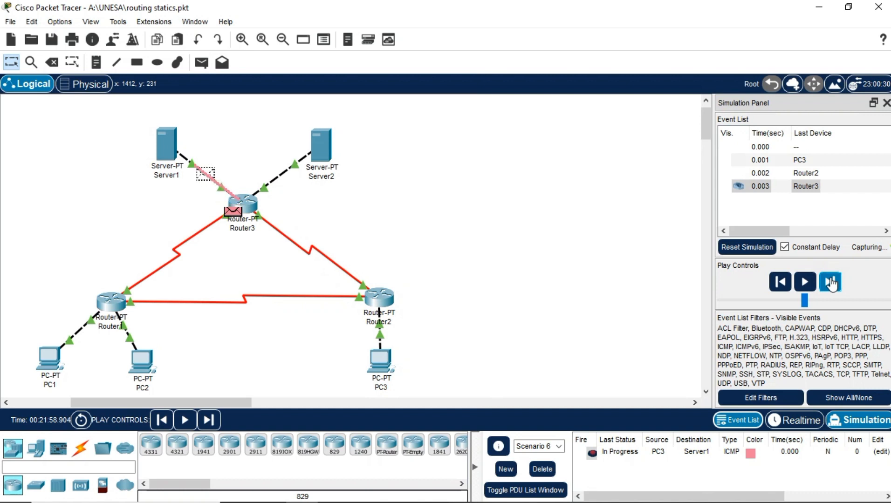
pyautogui.click(830, 282)
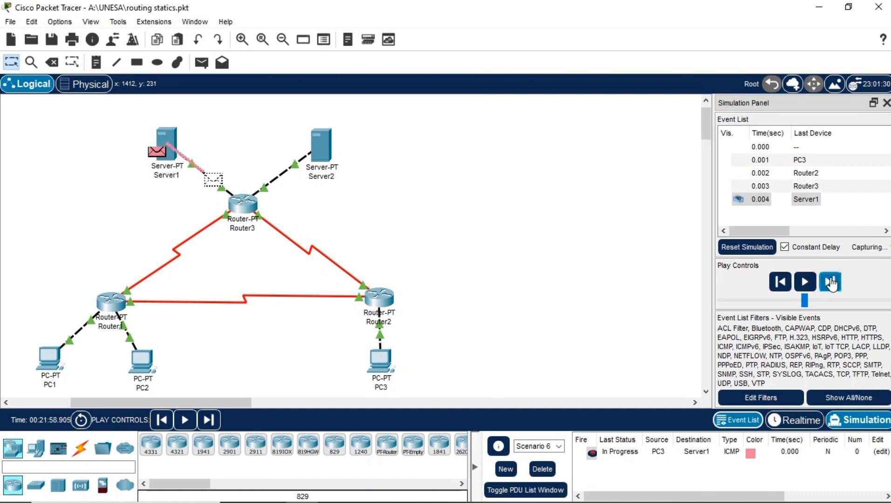
pyautogui.click(831, 282)
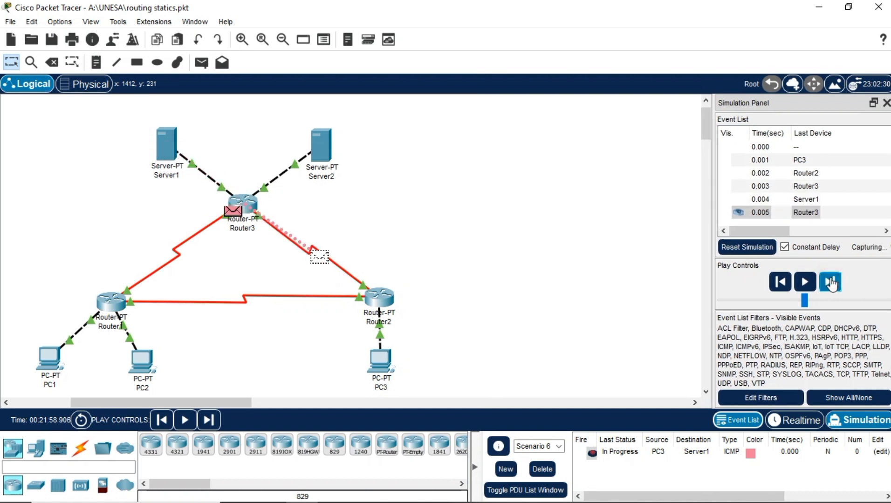
pyautogui.click(831, 282)
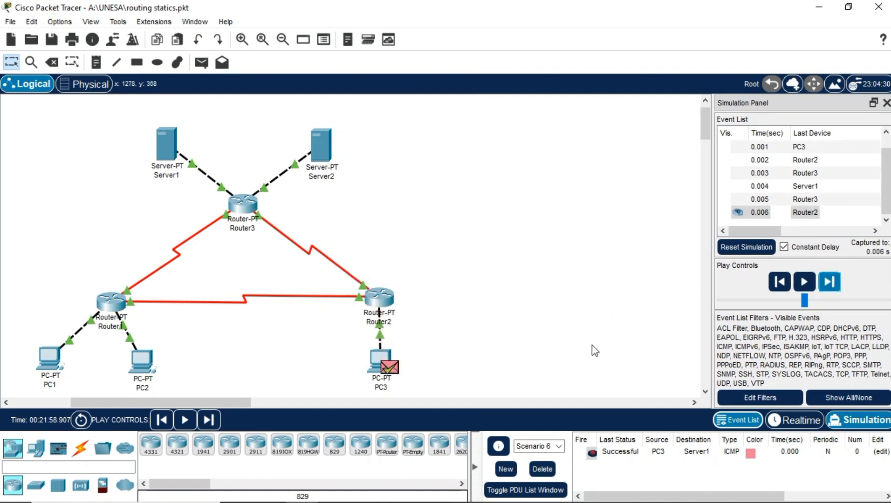
pyautogui.click(506, 469)
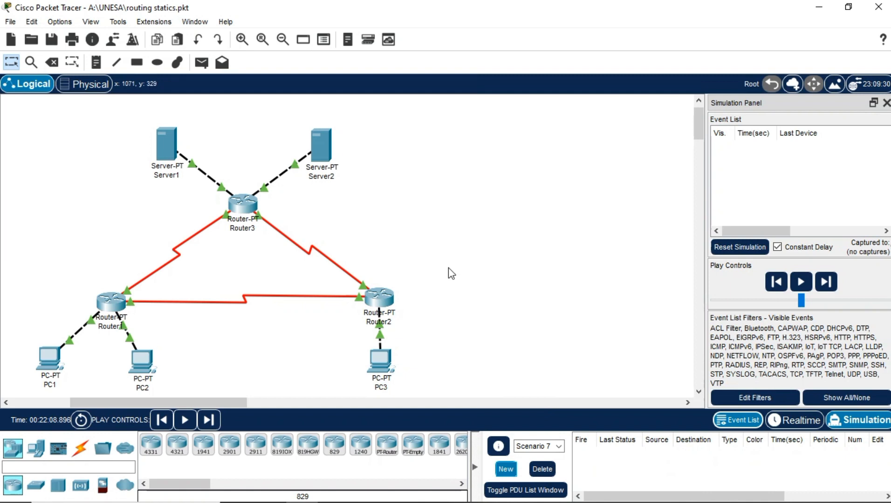
pyautogui.click(202, 62)
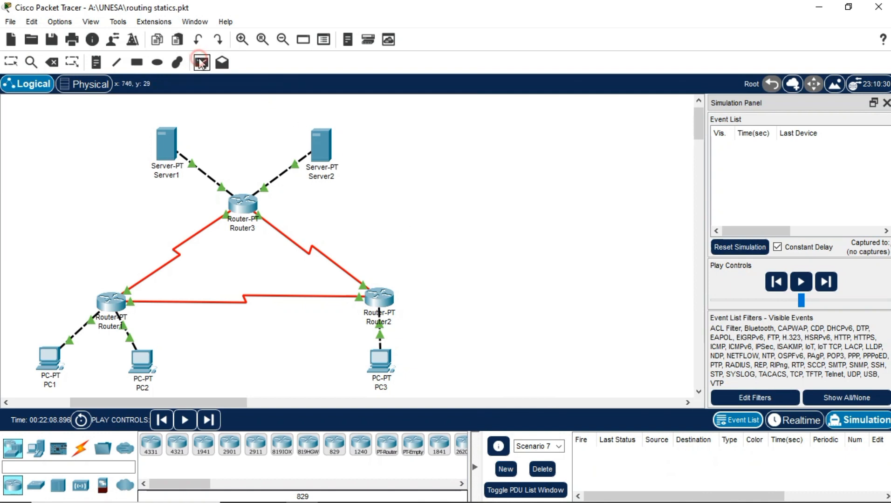
pyautogui.click(376, 362)
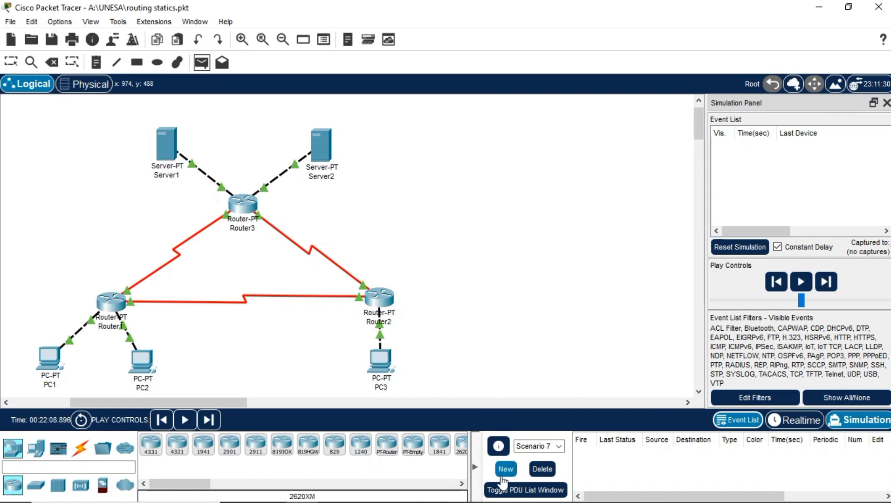
# Create a fresh simulation scenario and add a simple PDU from PC3 to Server2.
pyautogui.click(506, 469)
pyautogui.click(201, 62)
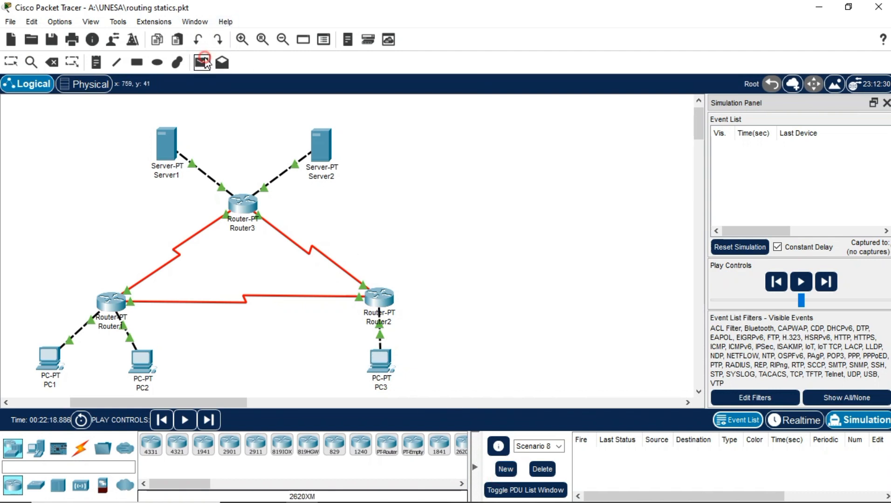
pyautogui.click(378, 366)
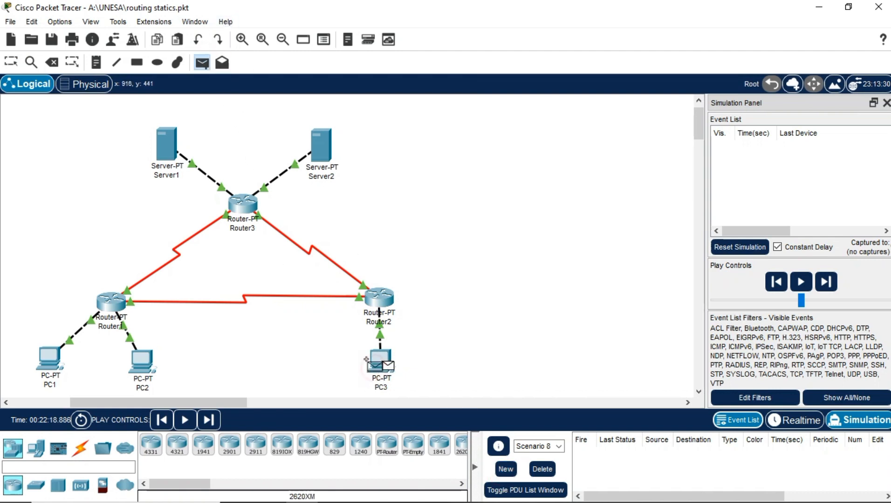
pyautogui.click(317, 146)
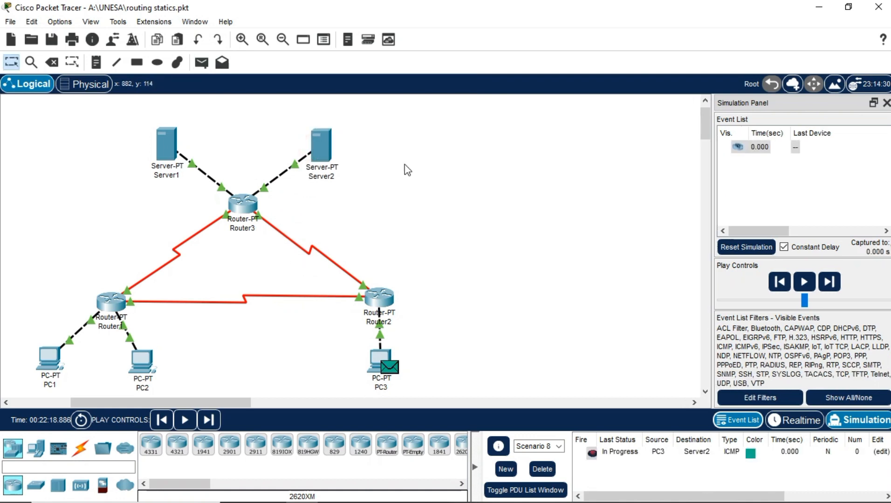
# Advance the simulation through Router2 and Router3 to Server2 until the reply returns to PC3.
pyautogui.click(829, 282)
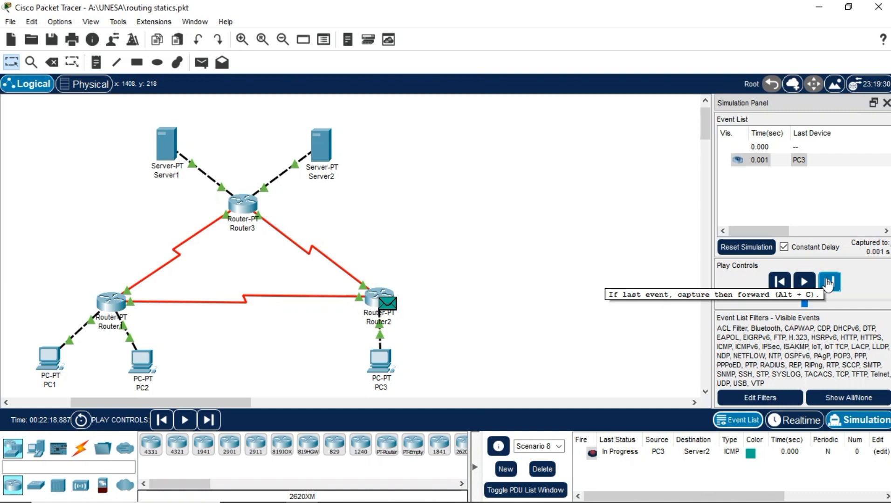
pyautogui.click(828, 283)
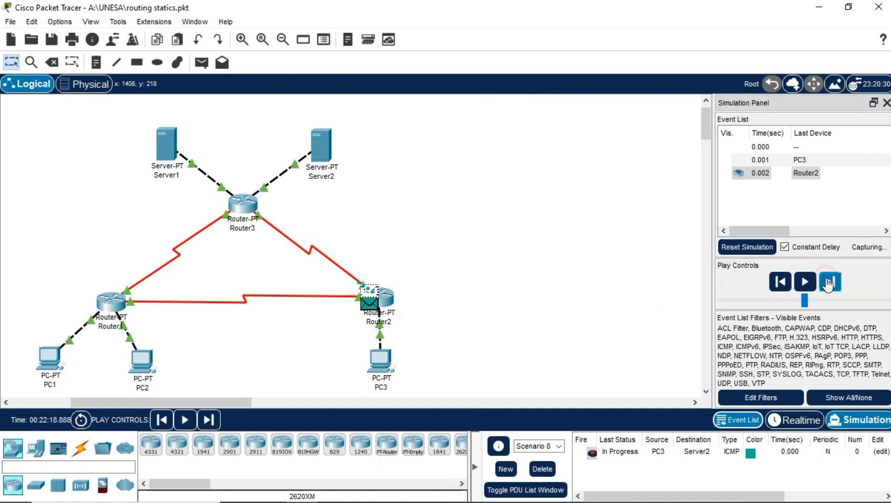
pyautogui.click(828, 283)
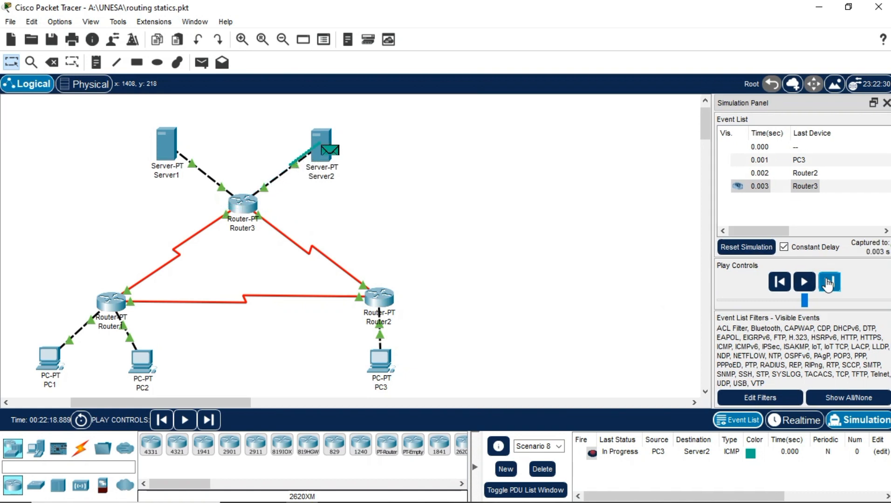
pyautogui.click(828, 283)
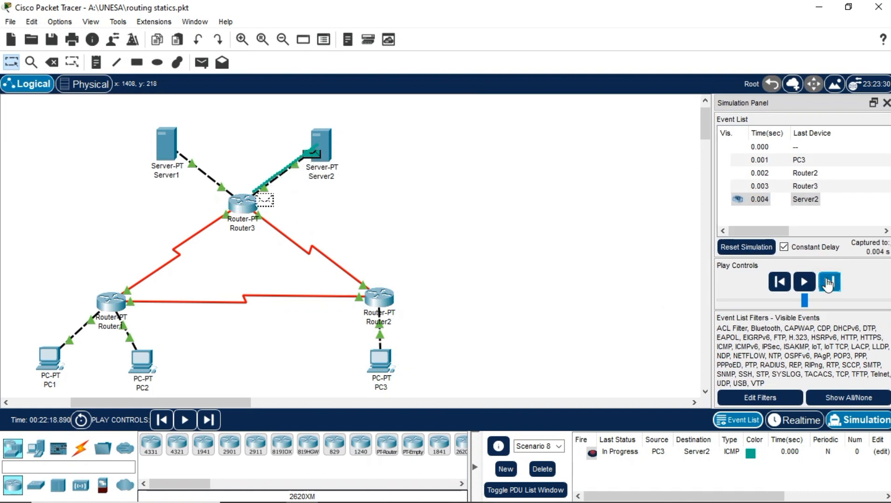
pyautogui.click(828, 283)
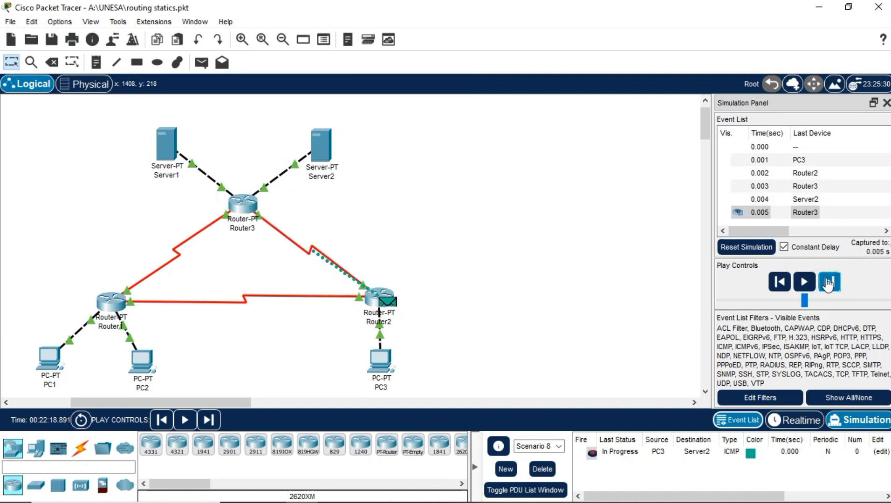
pyautogui.click(828, 283)
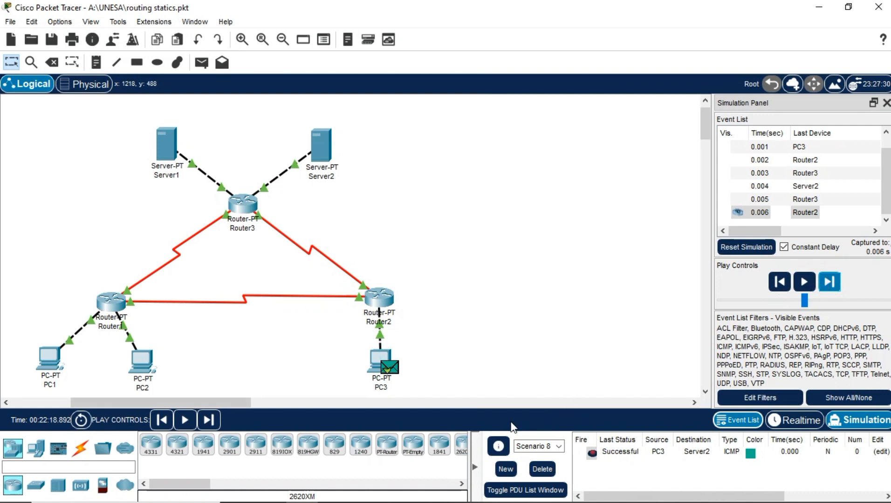
# Create another new simulation scenario and add a simple PDU from Server1 to Server2.
pyautogui.click(505, 469)
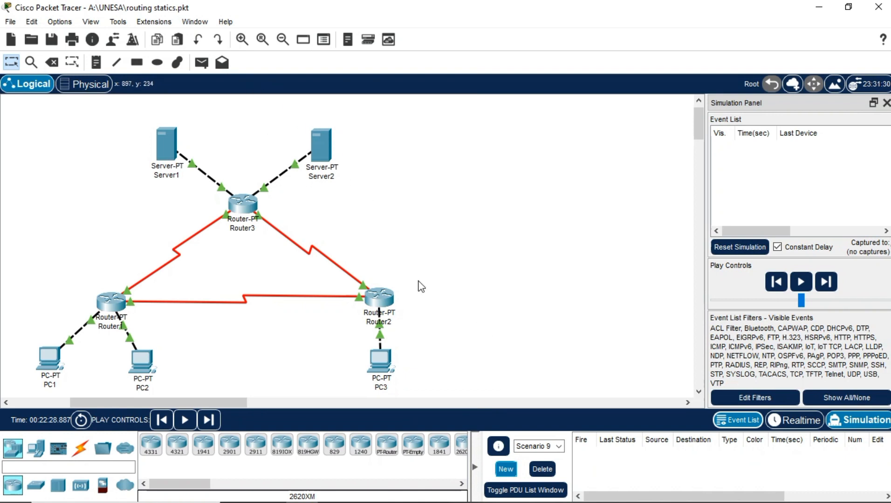
pyautogui.click(506, 470)
pyautogui.click(202, 62)
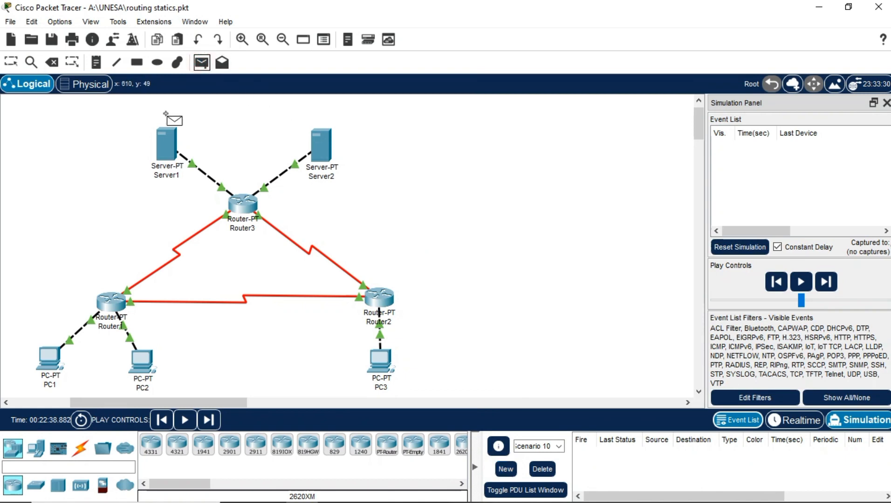
pyautogui.click(168, 147)
pyautogui.click(310, 133)
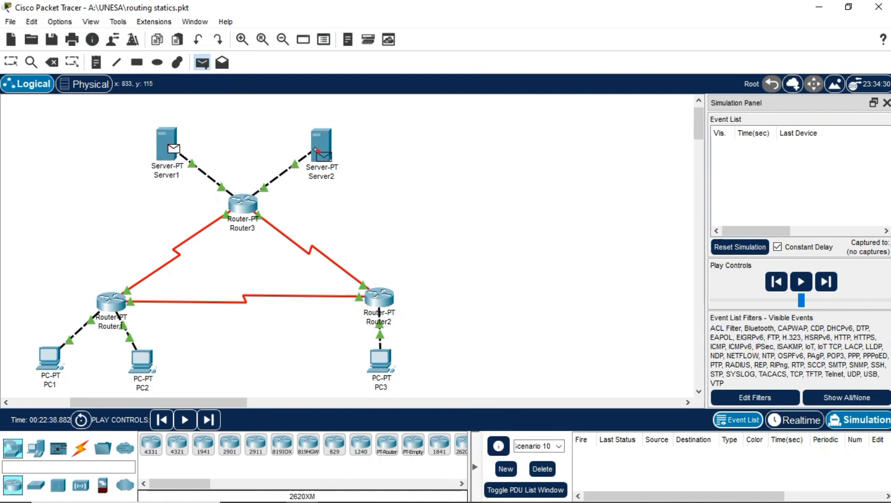
pyautogui.click(316, 150)
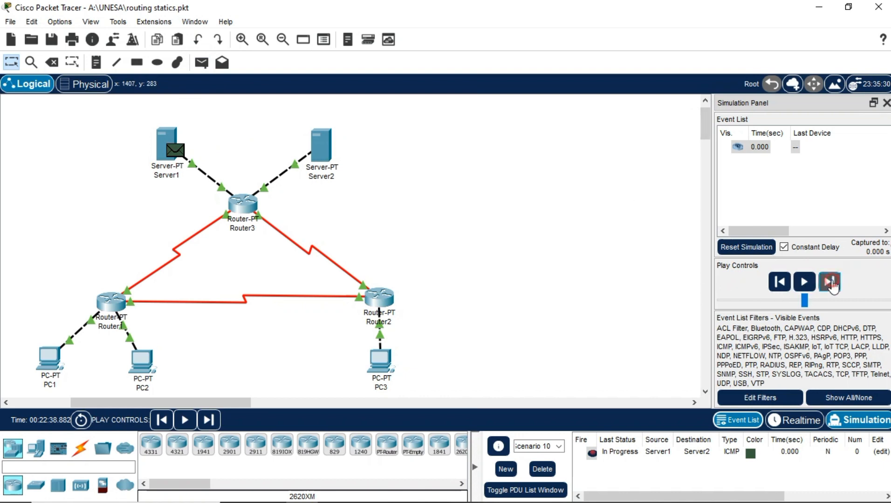
# Advance the simulation through Router3 to Server2 until the reply returns to Server1.
pyautogui.click(830, 282)
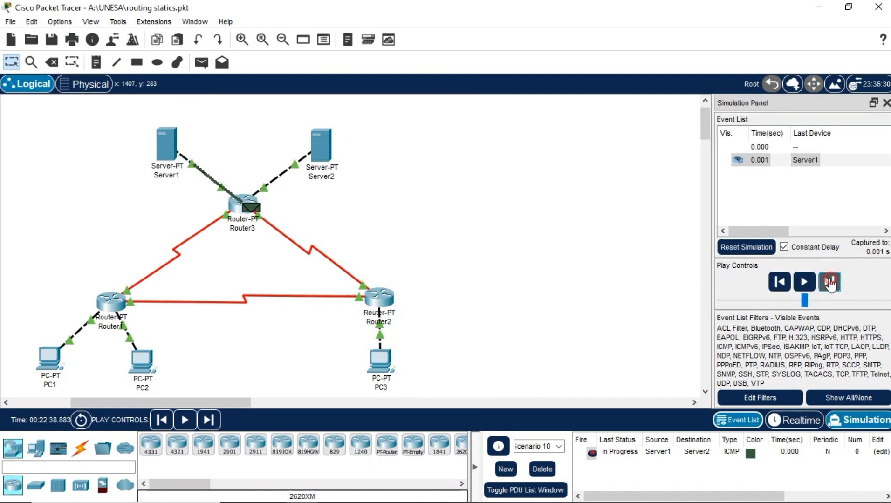
pyautogui.click(830, 282)
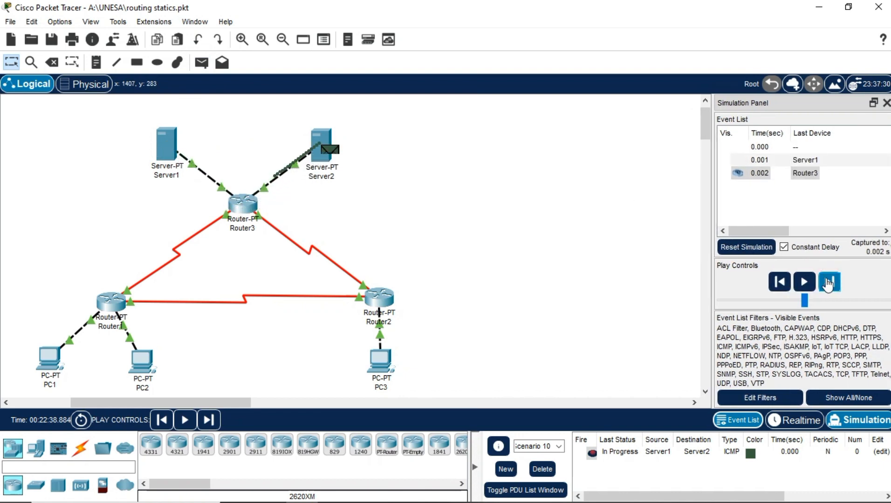
pyautogui.click(829, 283)
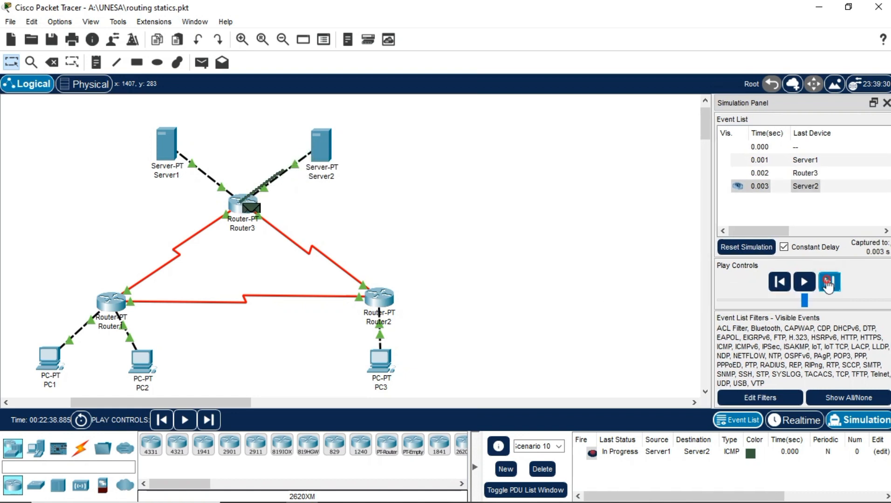
pyautogui.click(829, 283)
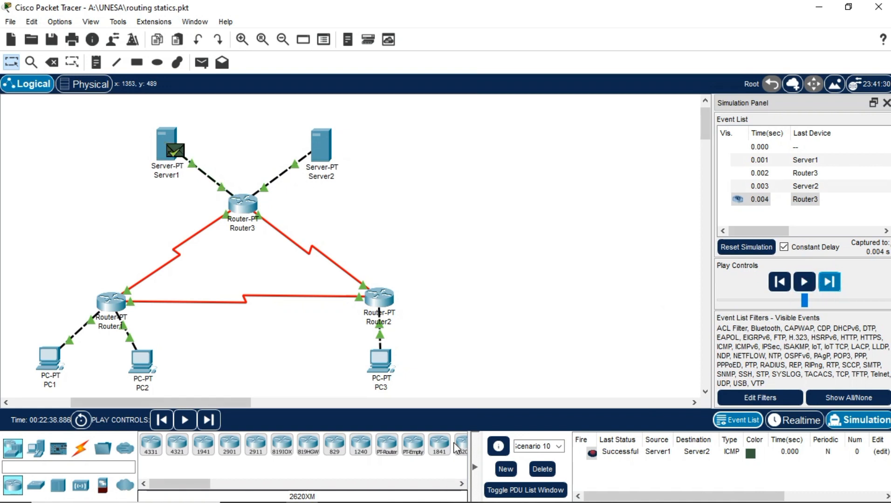
# Create a new simulation scenario and add a simple PDU from Server1 to PC1.
pyautogui.click(504, 470)
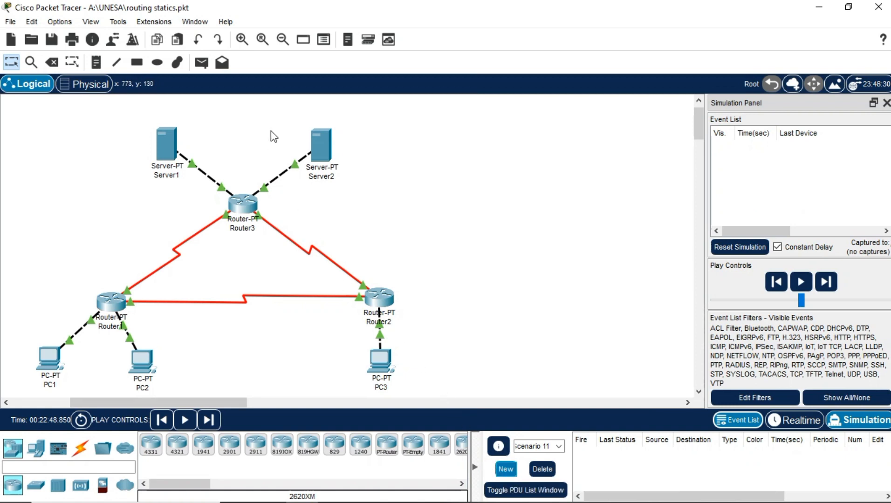
pyautogui.click(202, 62)
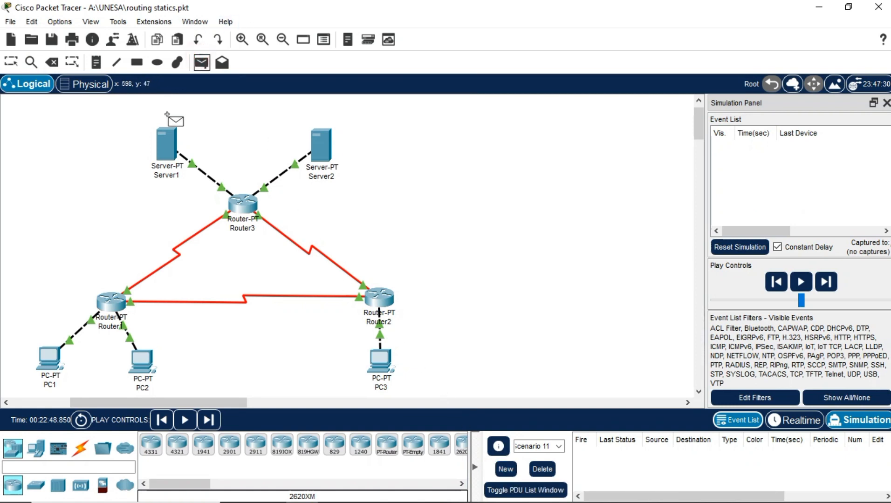
pyautogui.click(161, 147)
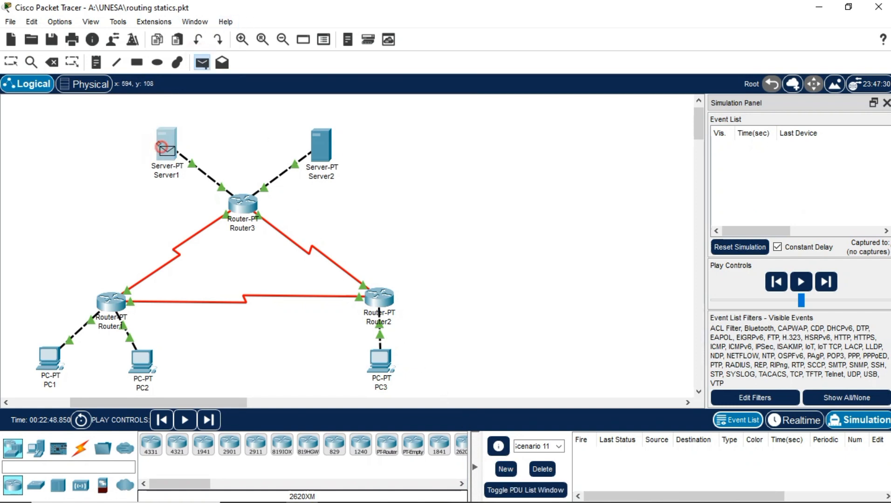
pyautogui.click(47, 358)
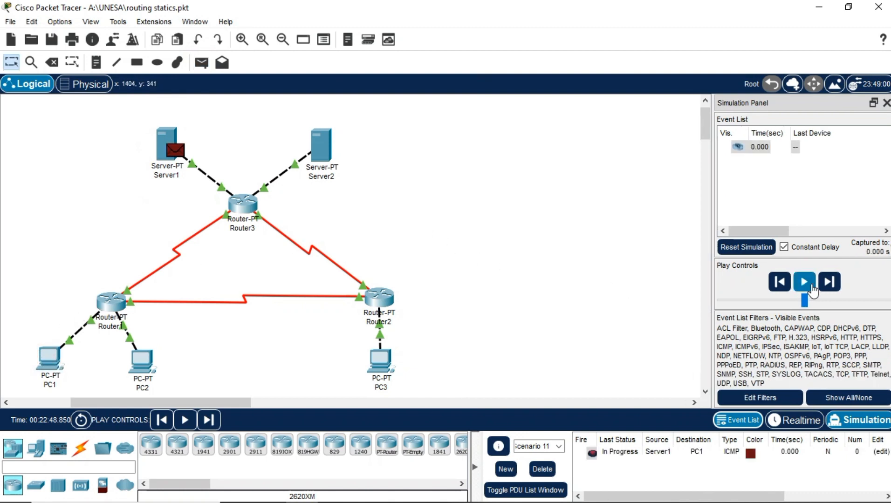
# Advance the simulation through Router3 and Router1 to PC1 until the reply returns to Server1.
pyautogui.click(827, 288)
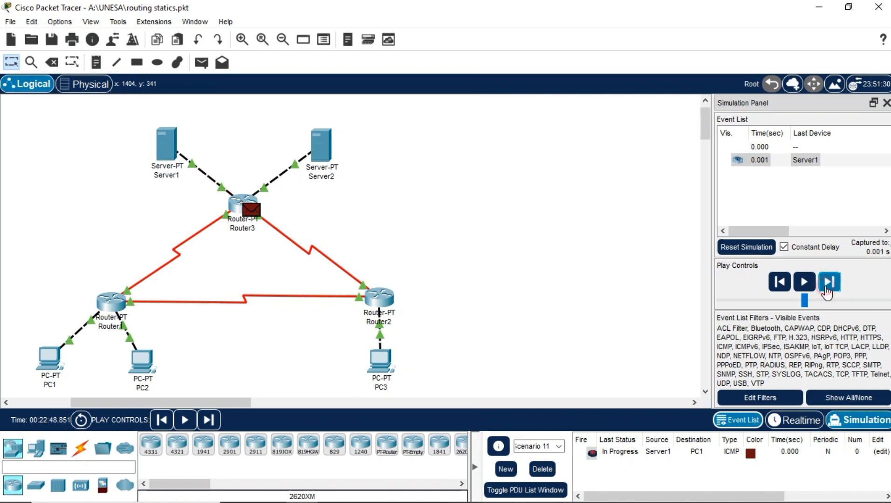
pyautogui.click(827, 288)
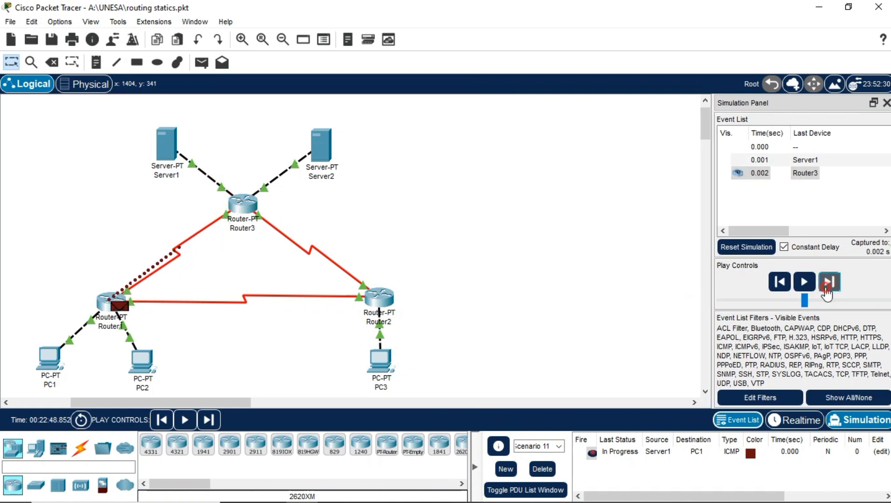
pyautogui.click(827, 289)
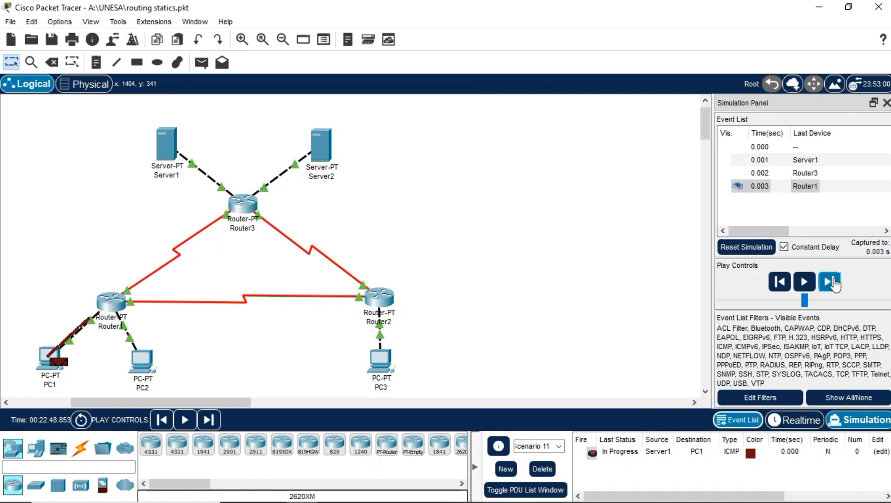
pyautogui.click(833, 285)
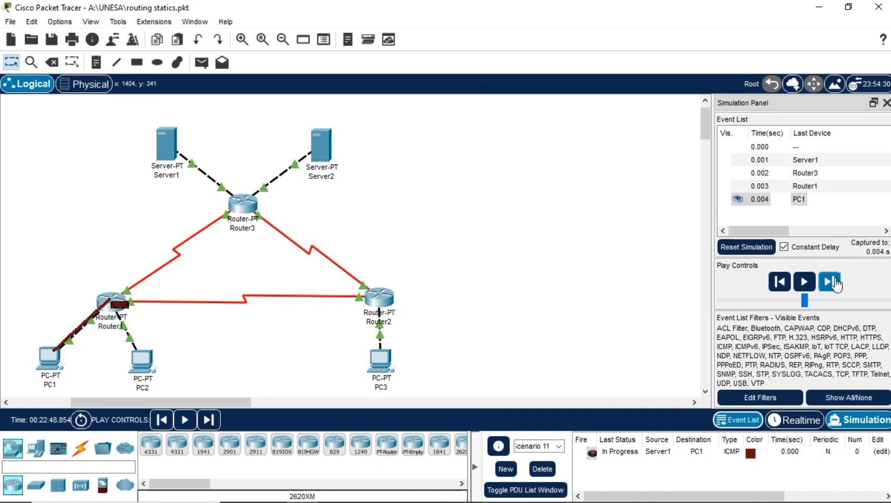
pyautogui.click(834, 283)
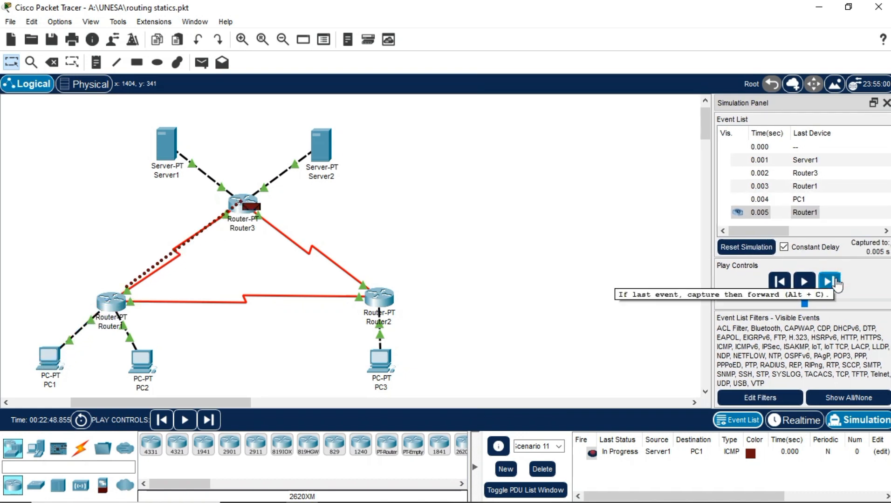
pyautogui.click(836, 283)
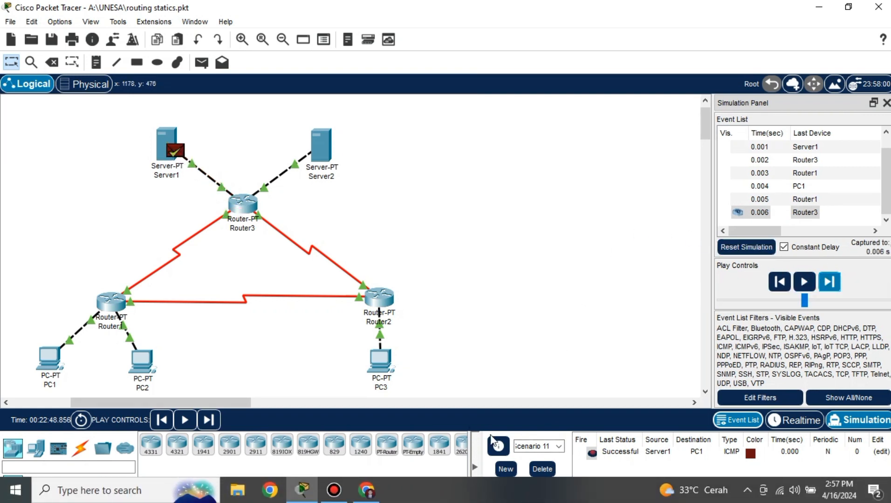
# Create a fresh simulation scenario and add a simple PDU from Server1 to PC2.
pyautogui.click(505, 468)
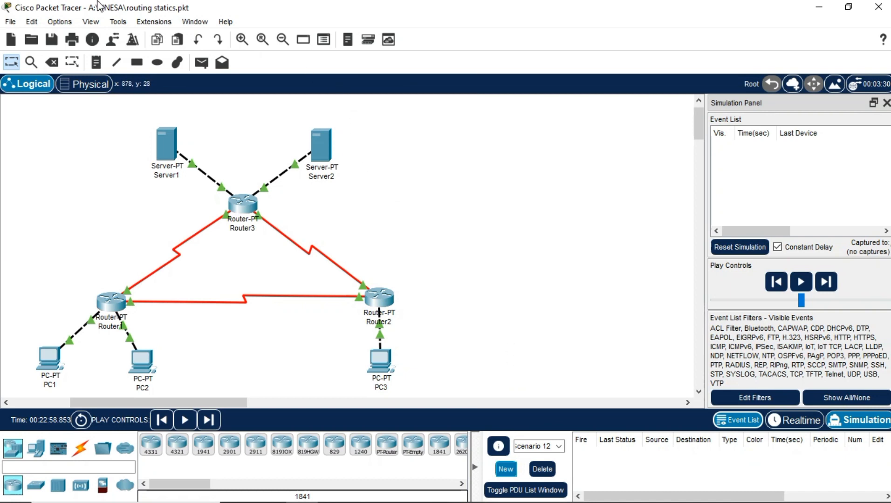
pyautogui.click(201, 65)
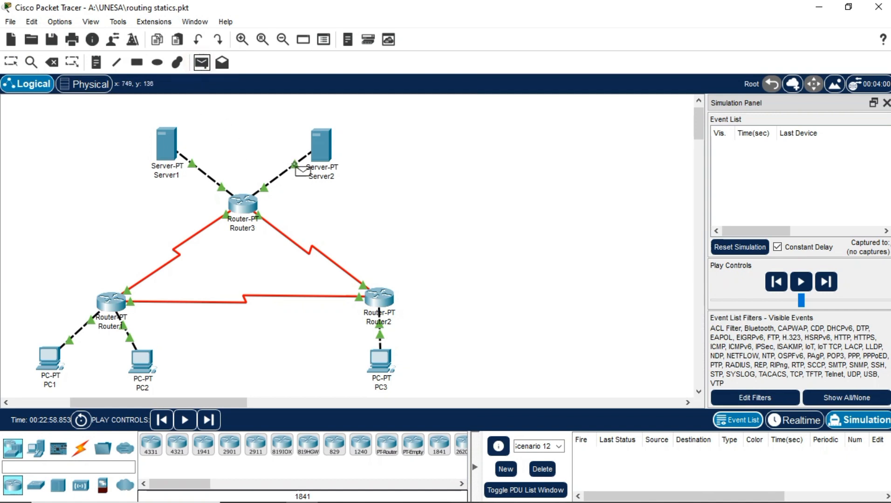
pyautogui.click(156, 149)
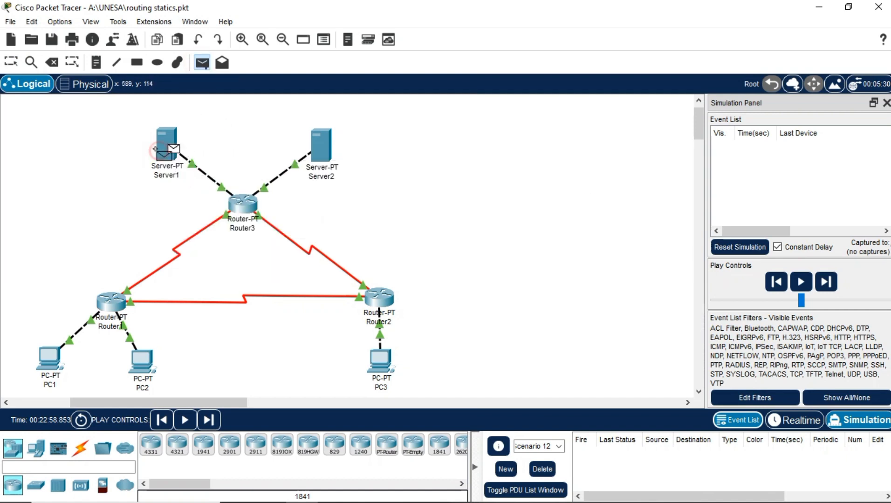
pyautogui.click(124, 348)
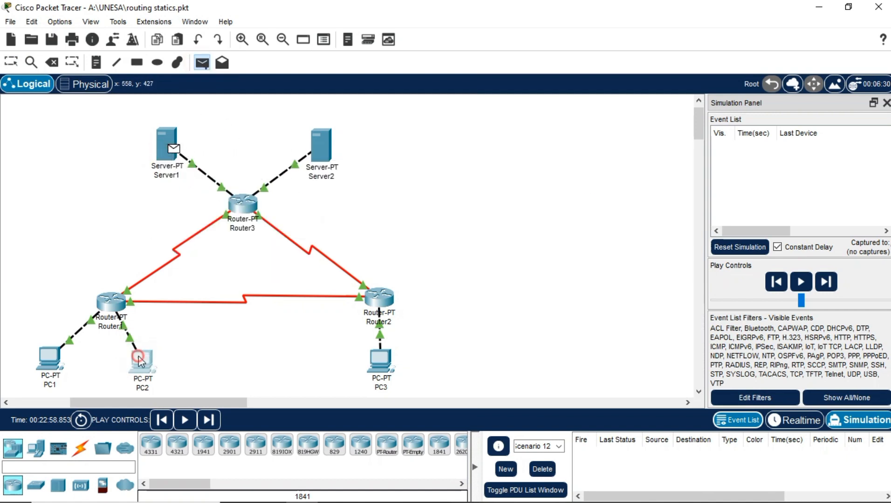
# Advance the simulation through Router3 and Router1 to PC2 until the reply returns to Server1.
pyautogui.click(827, 284)
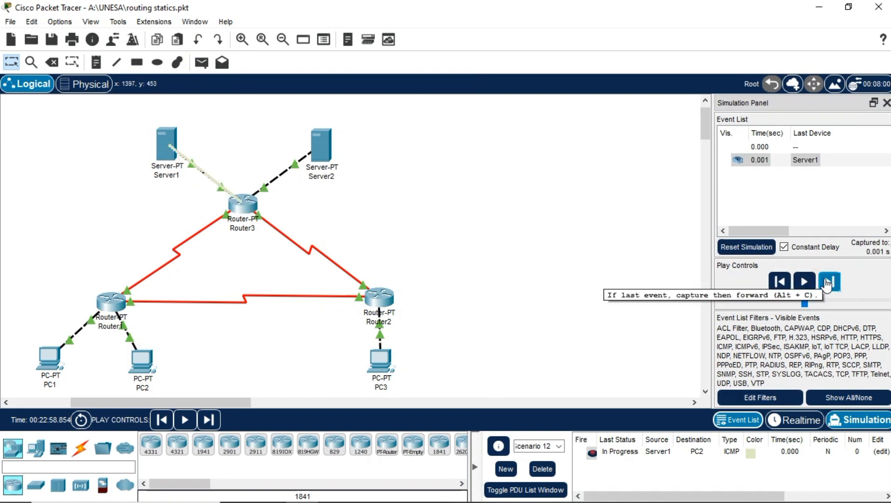
pyautogui.click(827, 283)
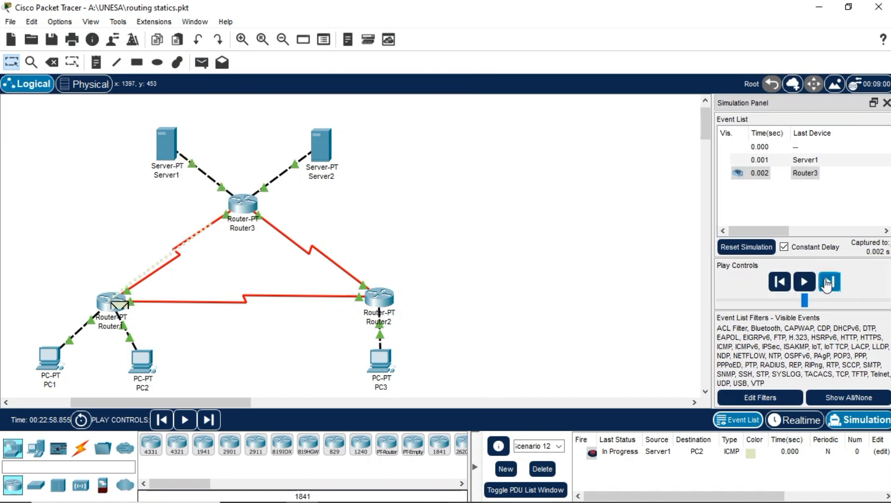
pyautogui.click(827, 284)
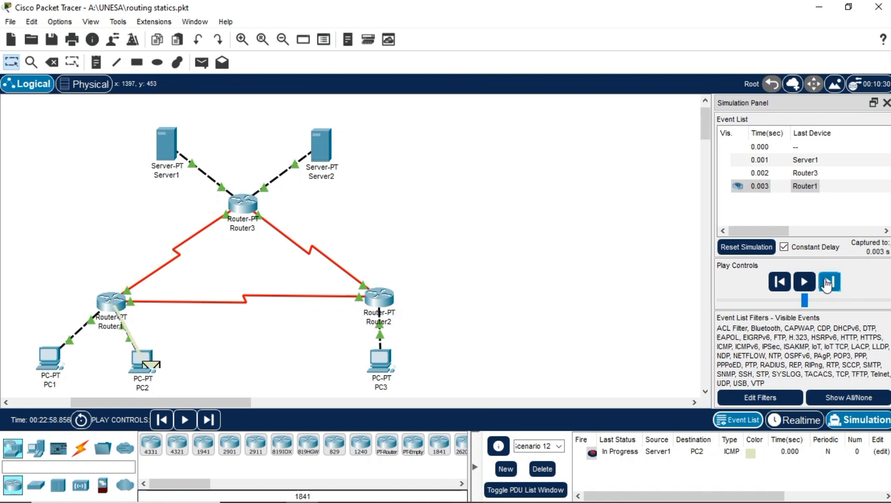
pyautogui.click(827, 284)
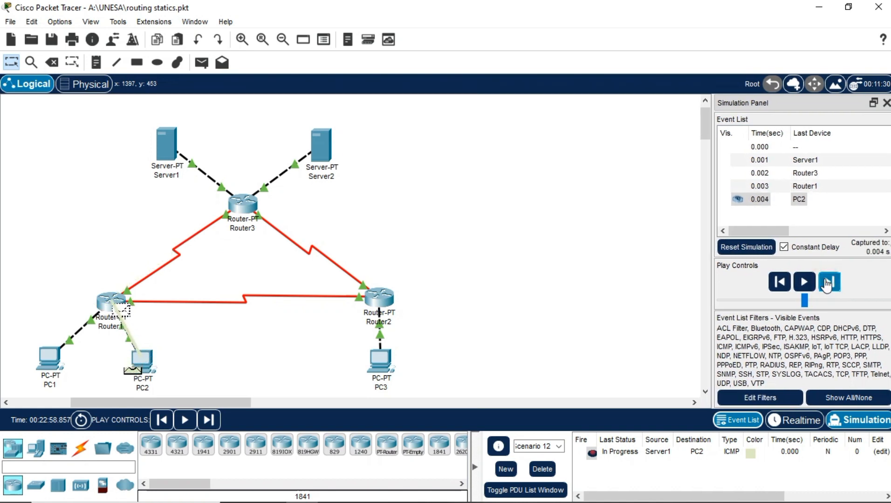
pyautogui.click(827, 283)
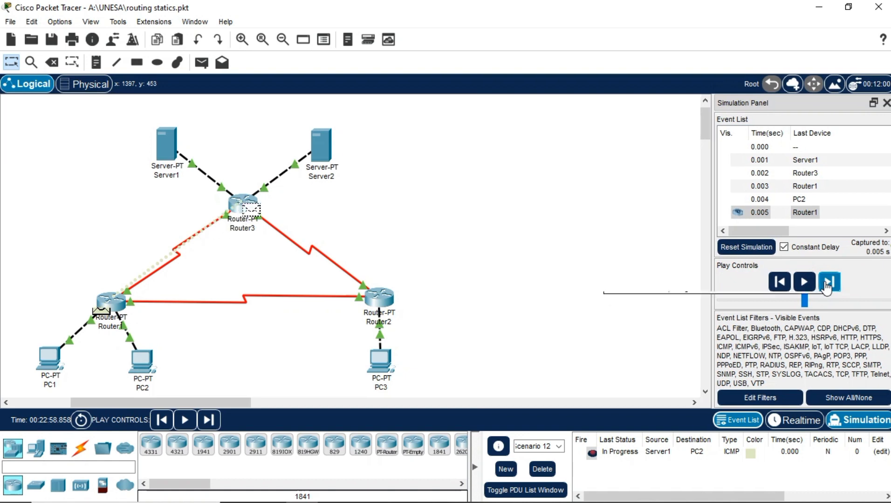
pyautogui.click(826, 283)
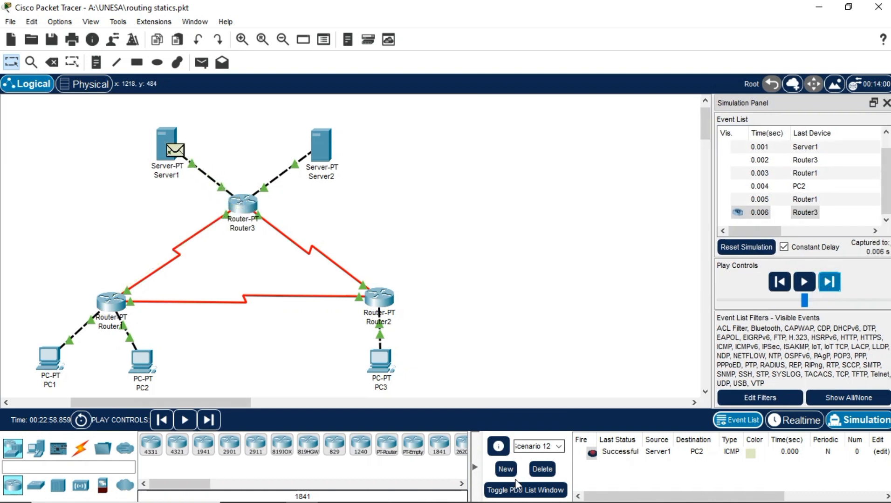
# Create another new simulation scenario and add a simple PDU from Server1 to PC3.
pyautogui.click(503, 470)
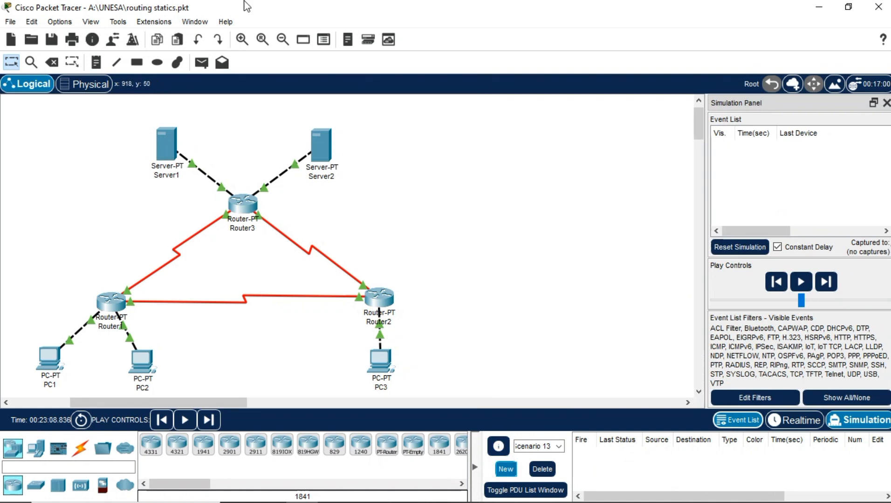
pyautogui.click(506, 470)
pyautogui.click(208, 69)
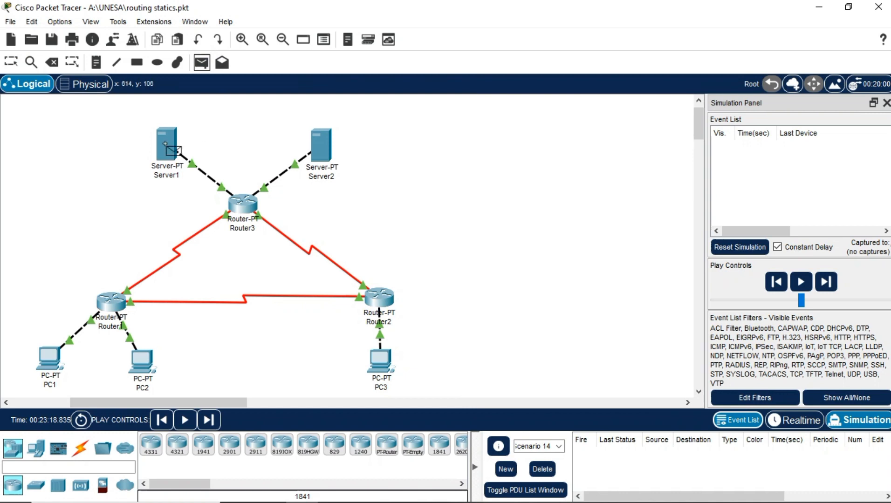
pyautogui.click(171, 148)
pyautogui.click(380, 357)
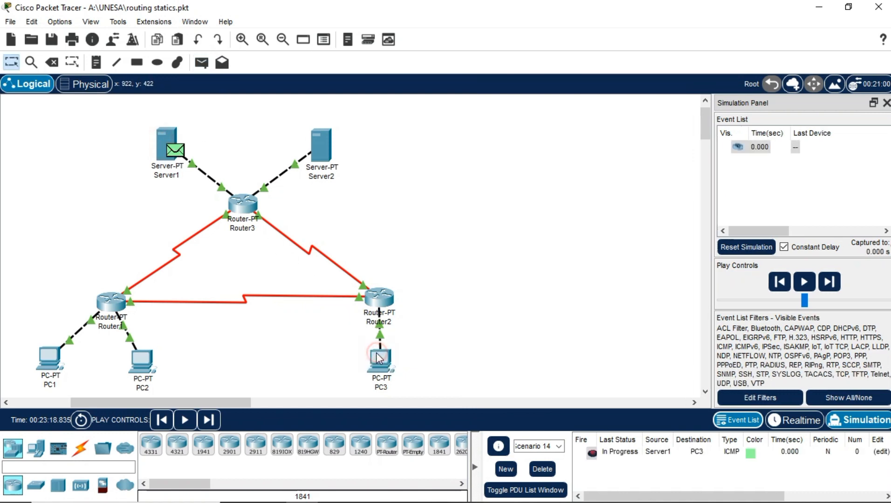
# Advance the simulation through Router3 and Router2 to PC3 until the reply returns to Server1.
pyautogui.click(826, 284)
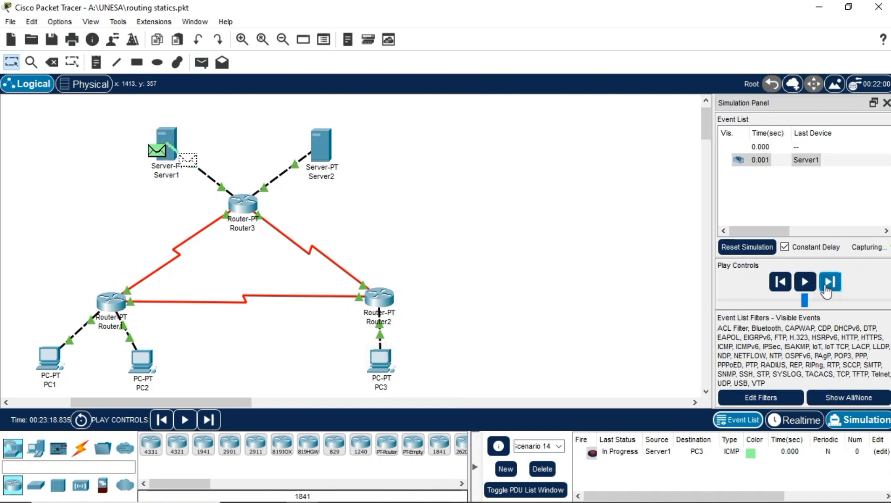
pyautogui.click(829, 284)
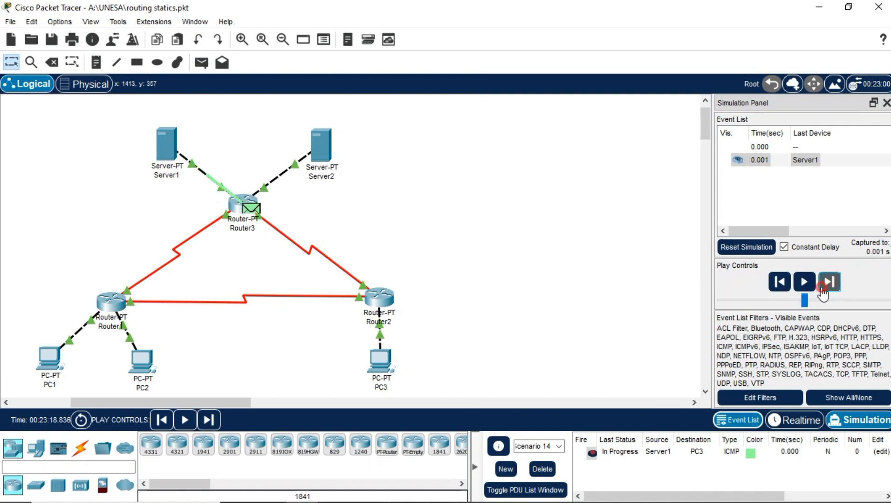
pyautogui.click(834, 289)
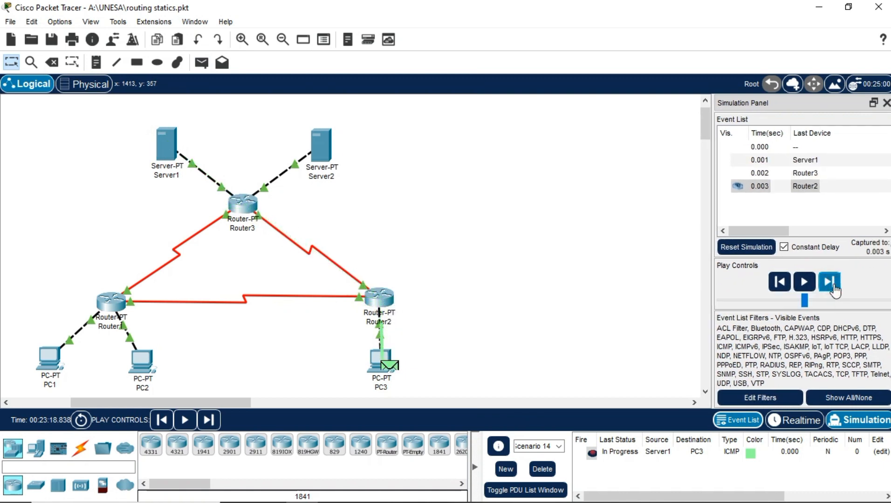
pyautogui.click(834, 290)
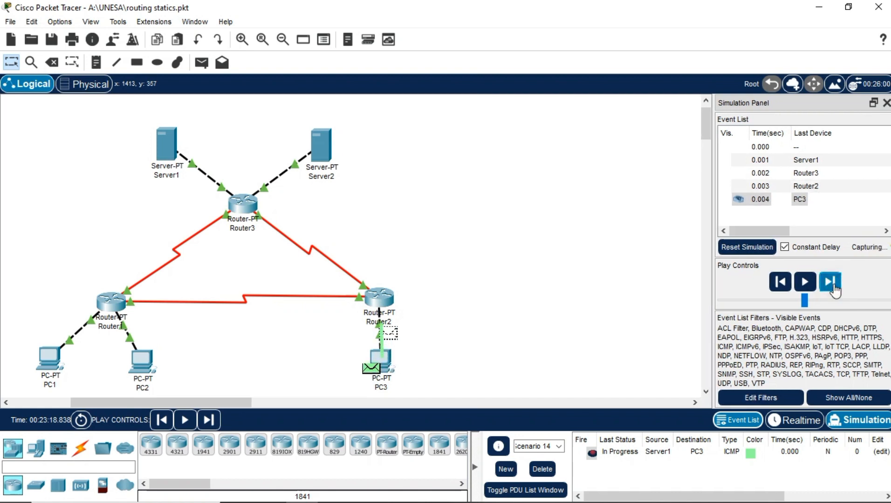
pyautogui.click(834, 289)
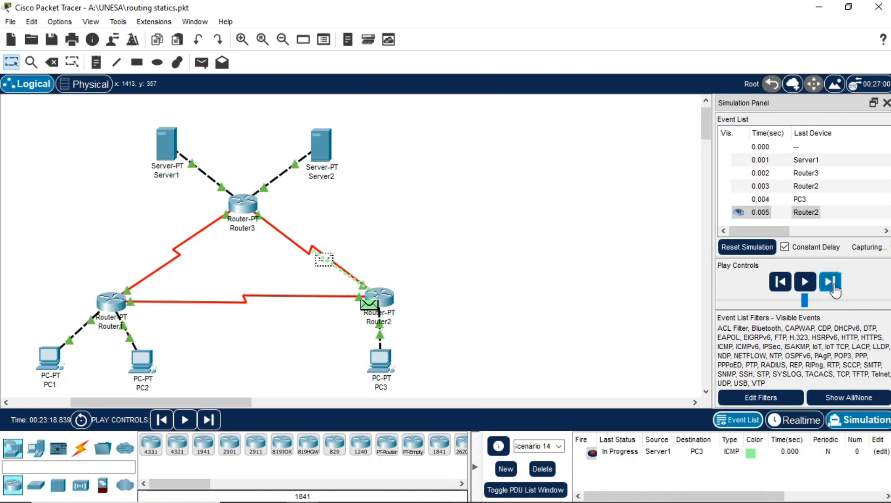
pyautogui.click(834, 289)
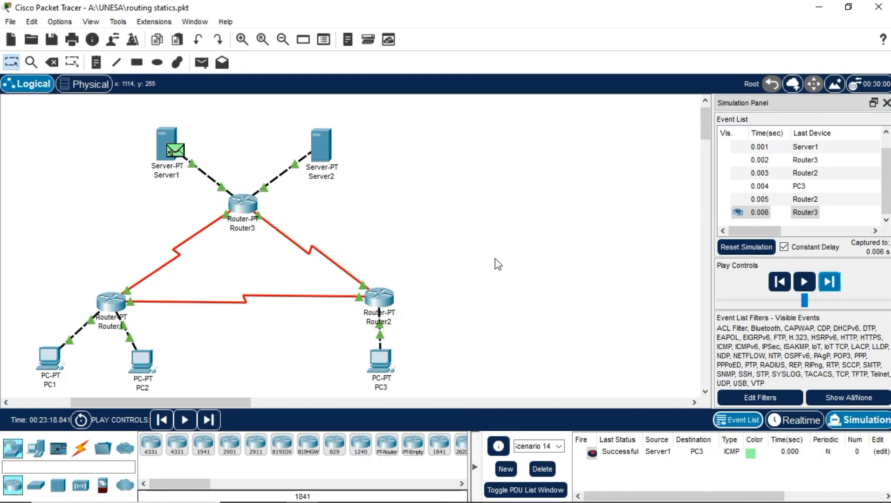
# Create a new empty simulation scenario after the Server1 to PC3 test.
pyautogui.click(507, 469)
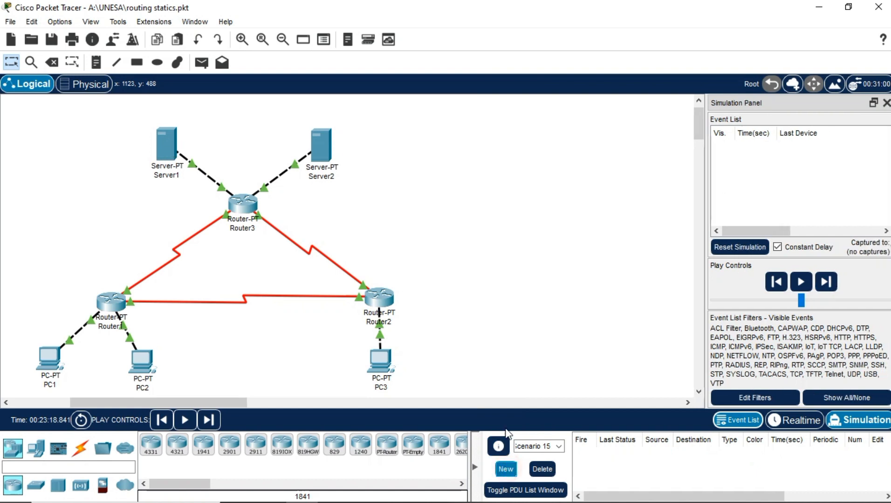